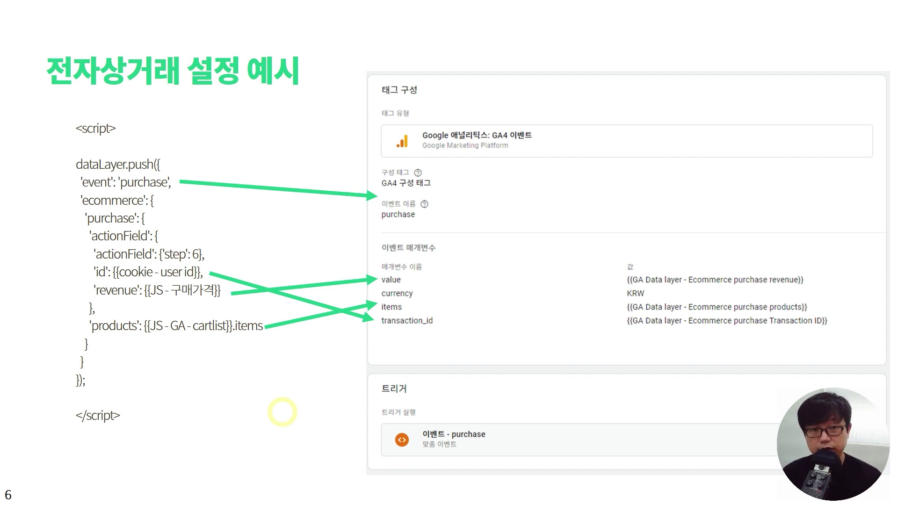
pyautogui.press('Right')
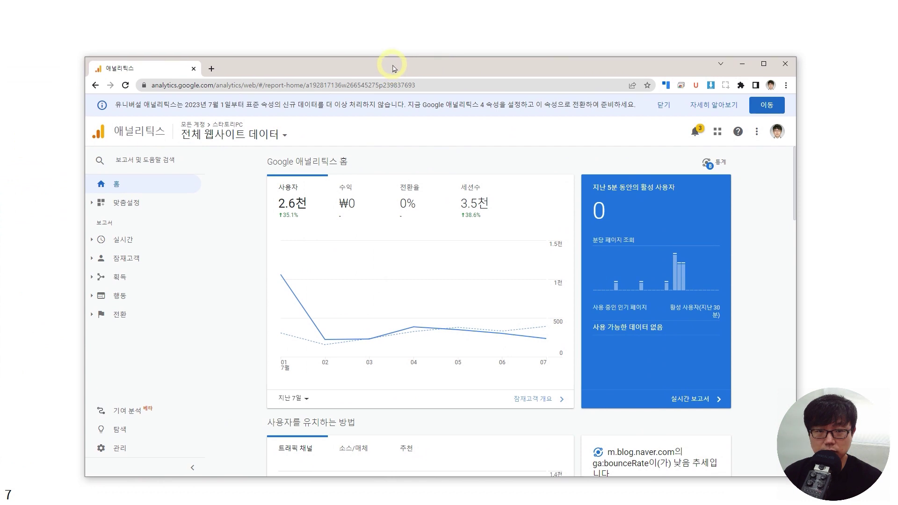
# - Maximize the Analytics browser window, dismiss the Universal Analytics migration notice, and open the property administration page
pyautogui.doubleClick(393, 69)
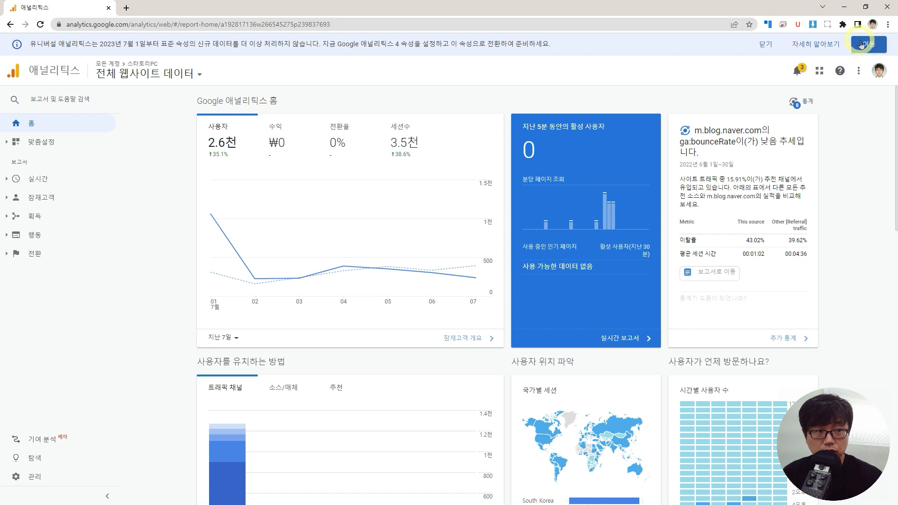
pyautogui.click(765, 45)
pyautogui.click(35, 477)
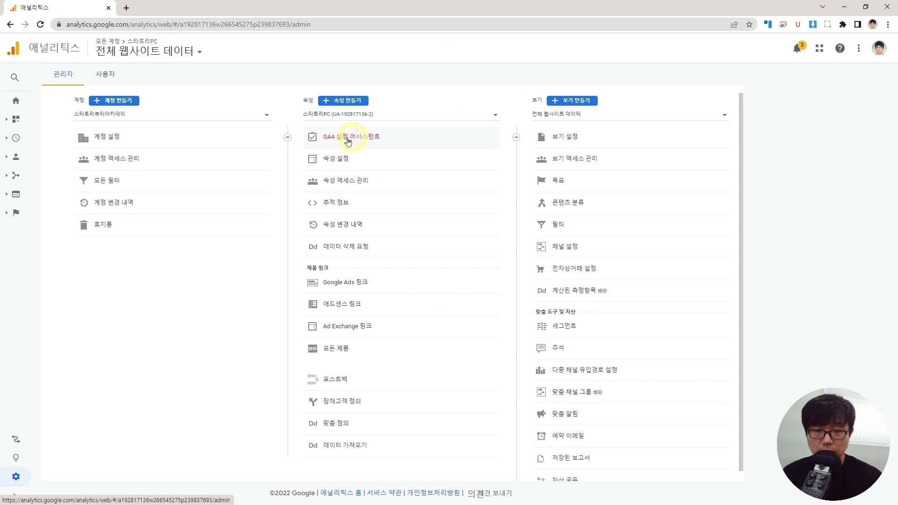
# - Create a new GA4 property with the GA4 setup assistant, keeping data collection through the existing site-wide tag enabled
pyautogui.click(373, 141)
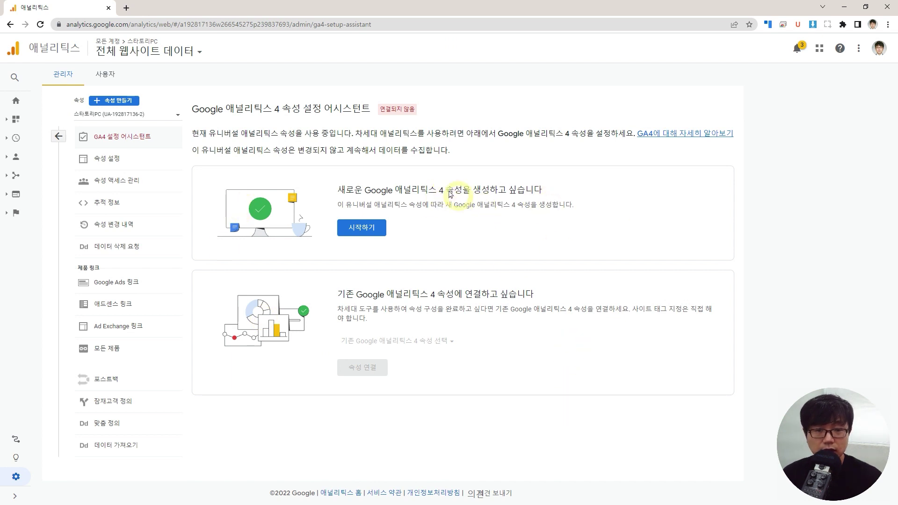
pyautogui.click(366, 231)
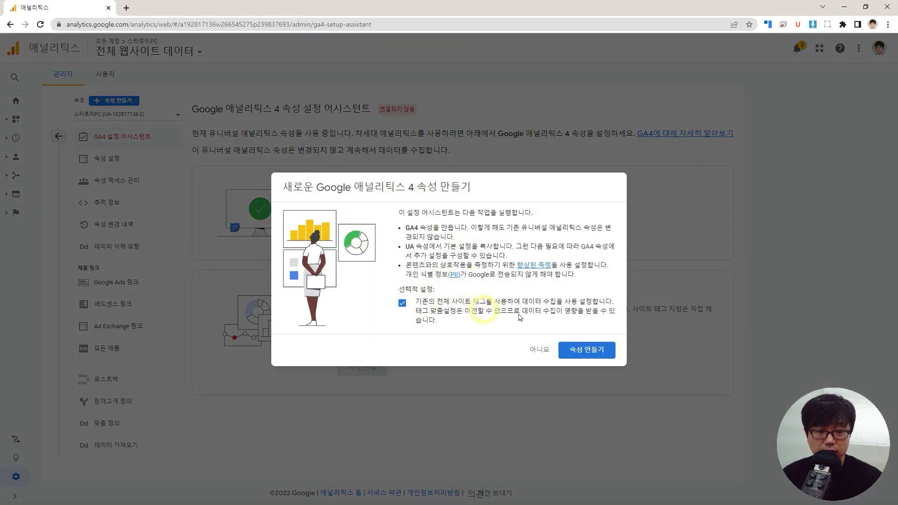
pyautogui.click(578, 353)
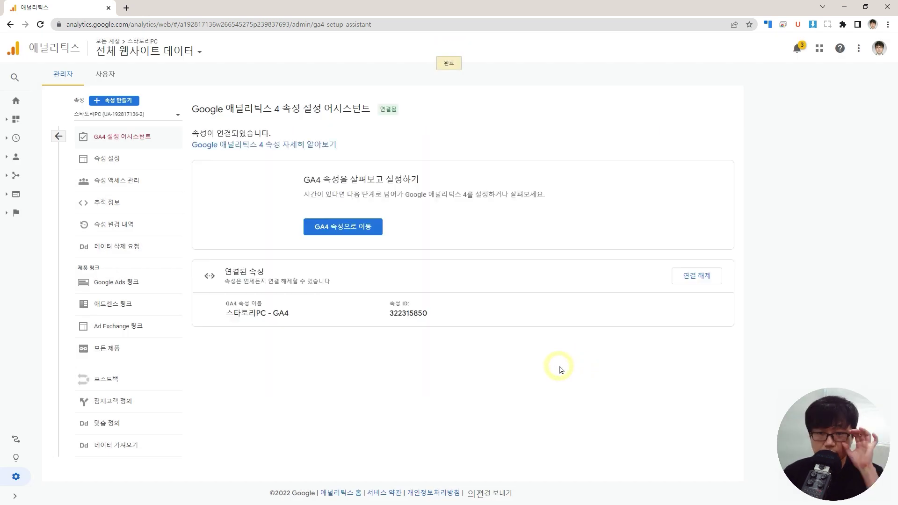
# - Check the connected property's name and ID, and open the 스타토리PC - GA4 property
pyautogui.moveTo(231, 326); pyautogui.dragTo(305, 326)
pyautogui.click(346, 327)
pyautogui.click(304, 326)
pyautogui.moveTo(399, 325); pyautogui.dragTo(446, 321)
pyautogui.click(453, 326)
pyautogui.doubleClick(454, 326)
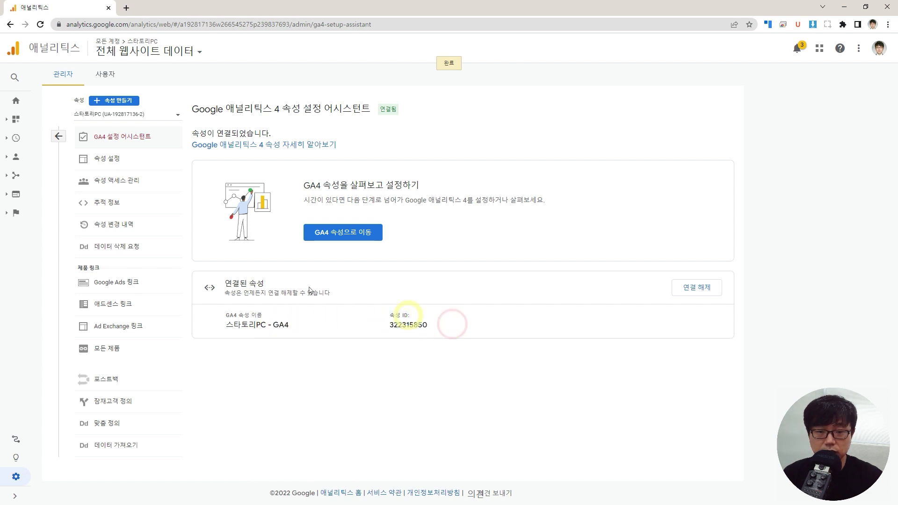
pyautogui.click(451, 322)
pyautogui.click(337, 233)
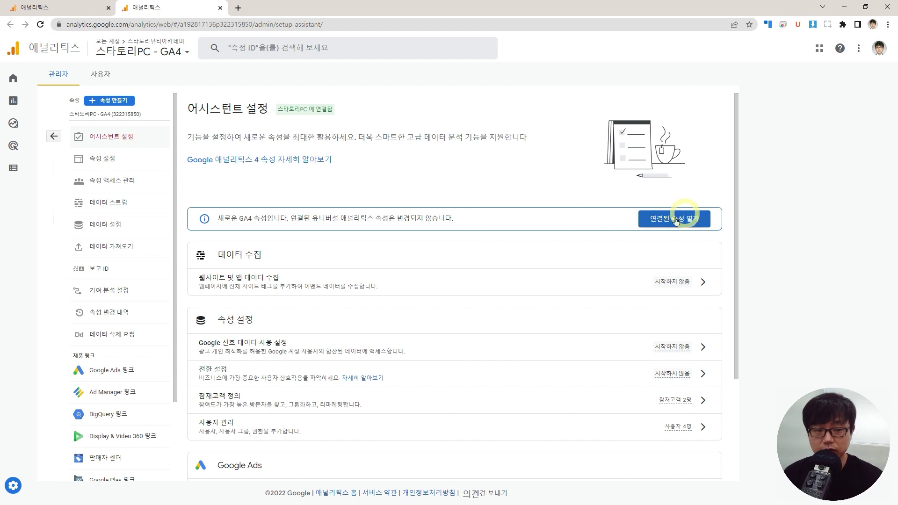
# - Examine the data collection, property settings and Google Ads sections of the GA4 property's setup assistant
pyautogui.scroll(-1, 482, 253)
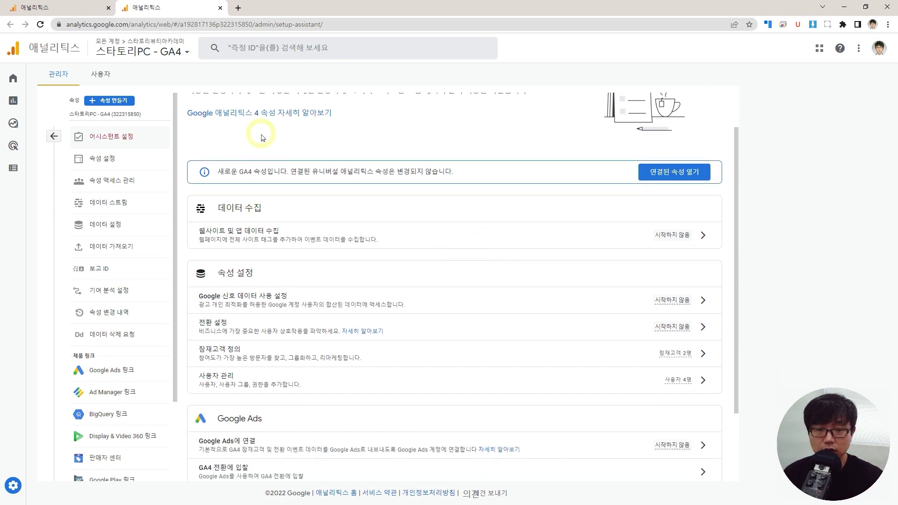
pyautogui.scroll(1, 261, 137)
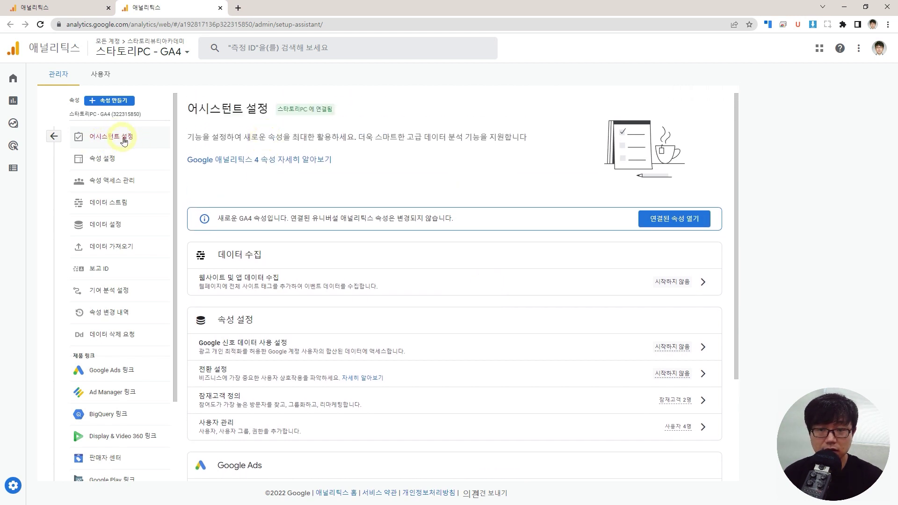
pyautogui.scroll(-3, 380, 345)
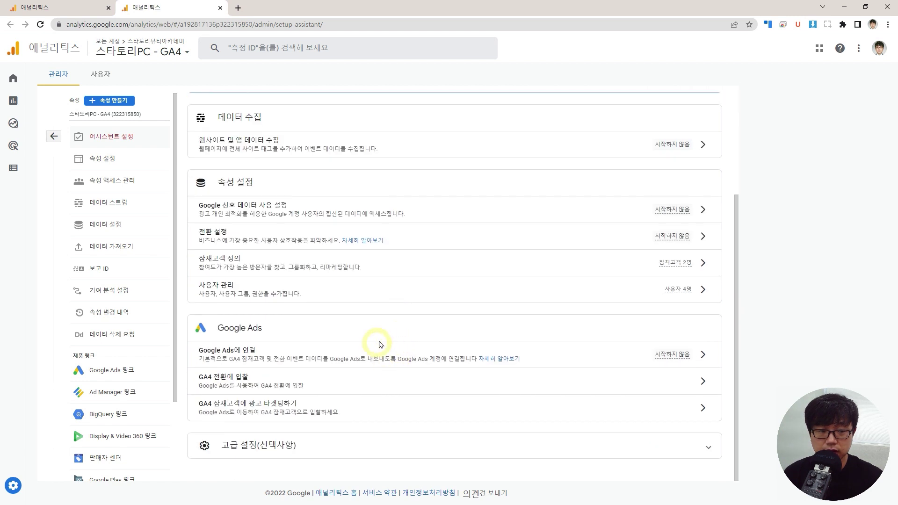
pyautogui.scroll(1, 407, 420)
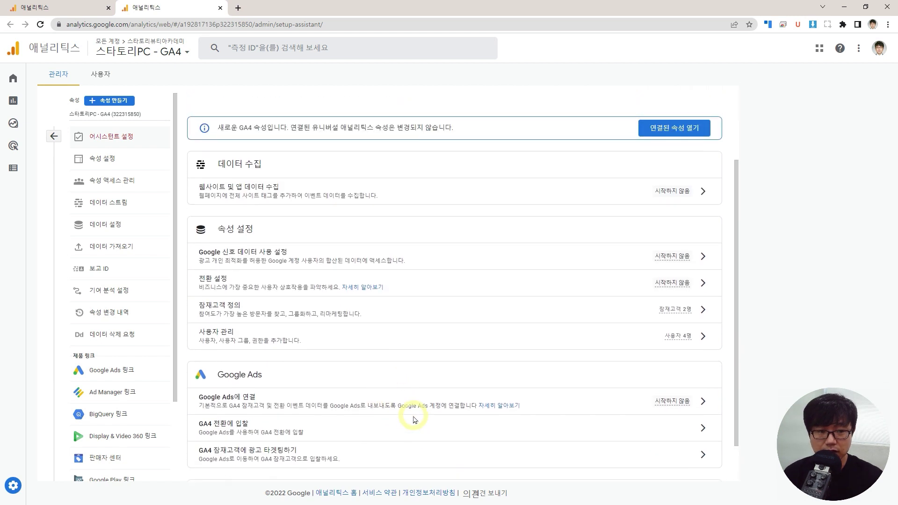
pyautogui.scroll(1, 413, 420)
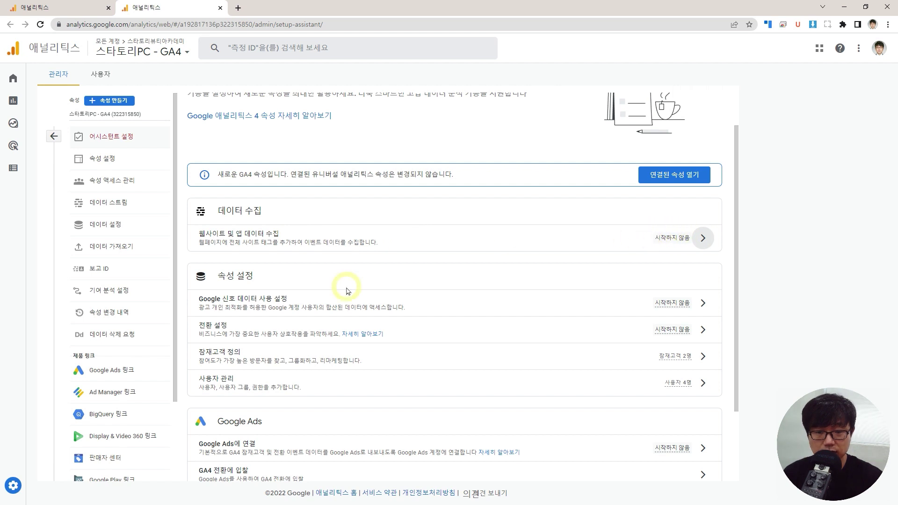
pyautogui.scroll(-1, 341, 289)
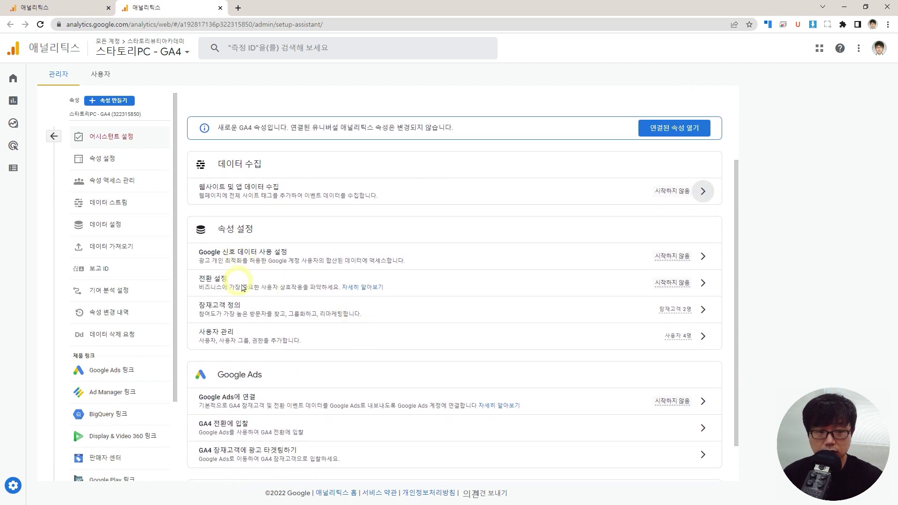
pyautogui.scroll(-1, 355, 346)
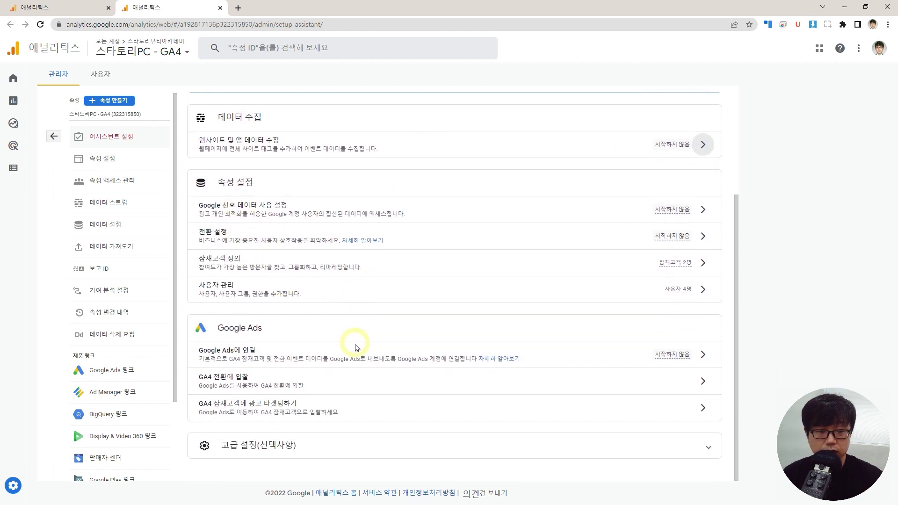
pyautogui.scroll(3, 362, 178)
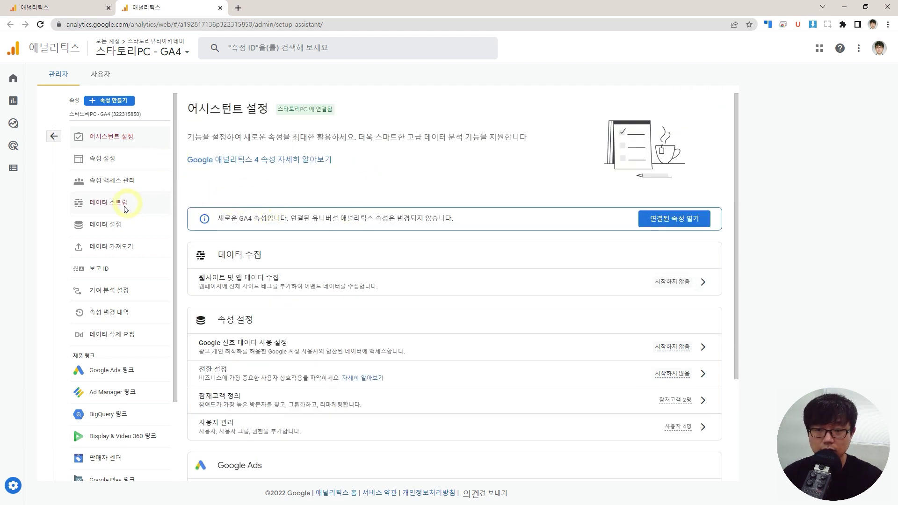
# - Open the details of the 스타토리PC - GA4 web data stream and review its stream information and additional settings
pyautogui.click(112, 207)
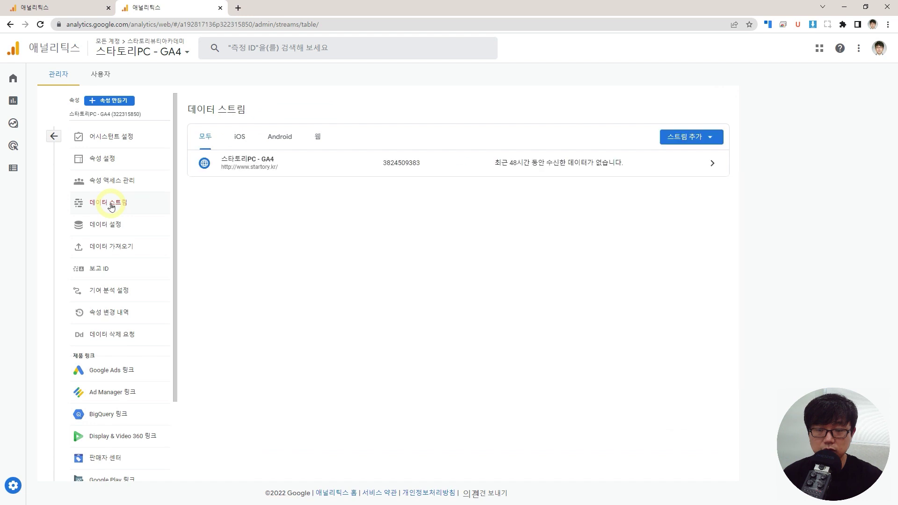
pyautogui.click(269, 168)
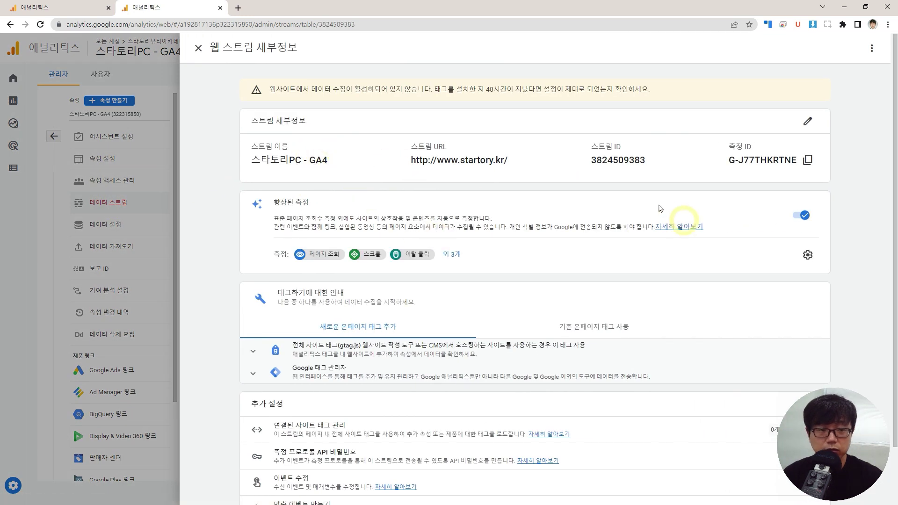
pyautogui.scroll(-2, 655, 206)
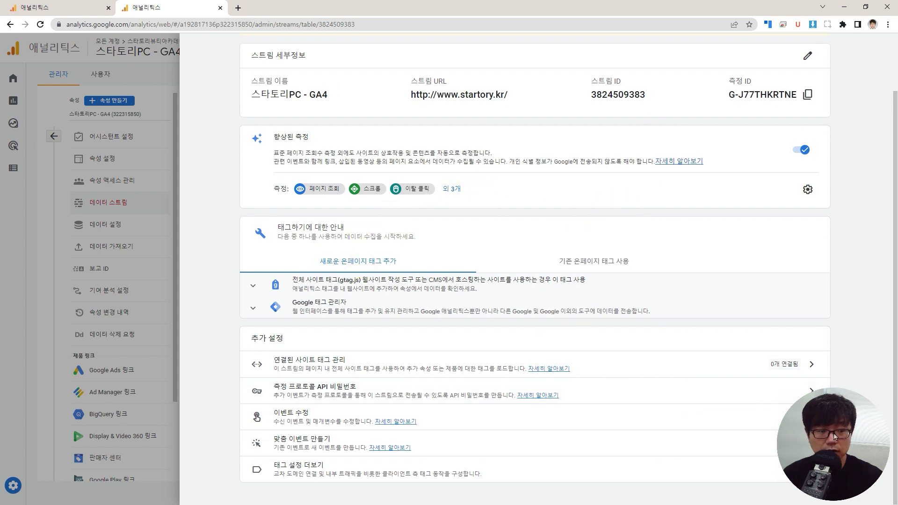
pyautogui.moveTo(834, 444); pyautogui.dragTo(89, 441)
pyautogui.scroll(2, 327, 123)
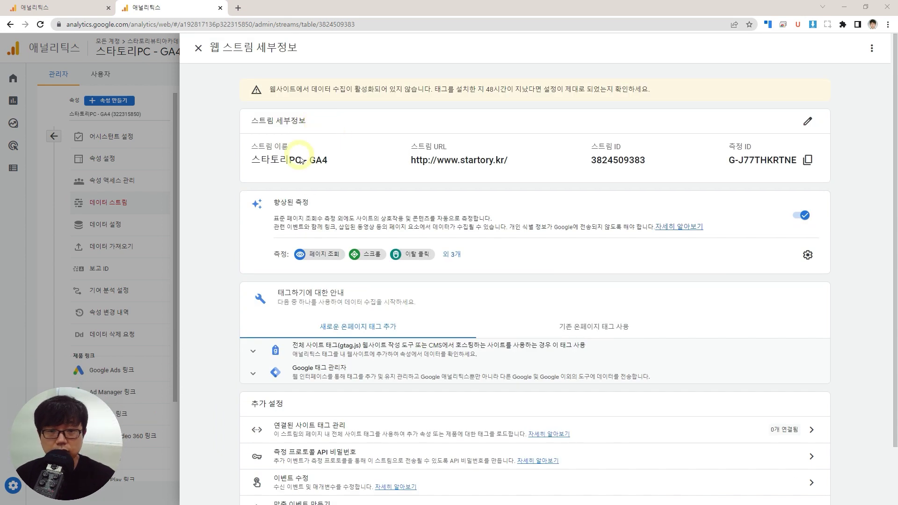
pyautogui.click(234, 210)
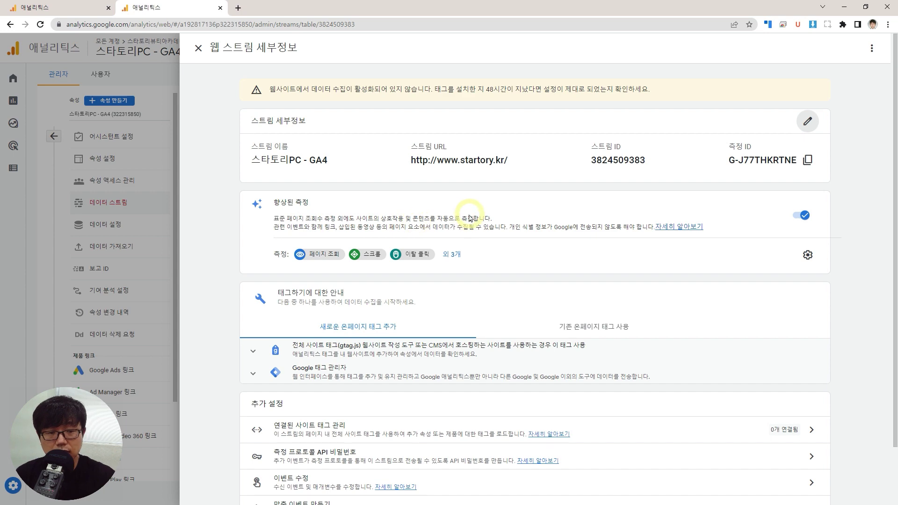
# - Save the web stream's enhanced measurement settings with all event types enabled
pyautogui.click(808, 256)
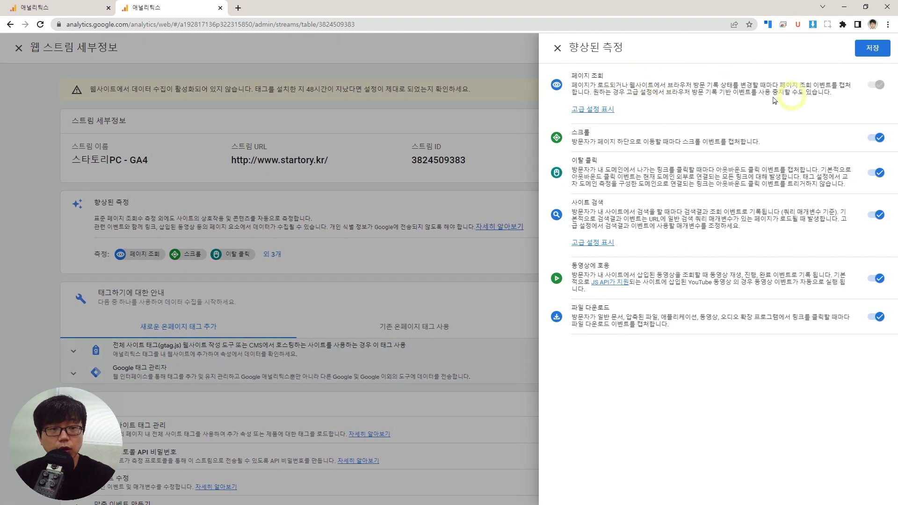
pyautogui.click(879, 85)
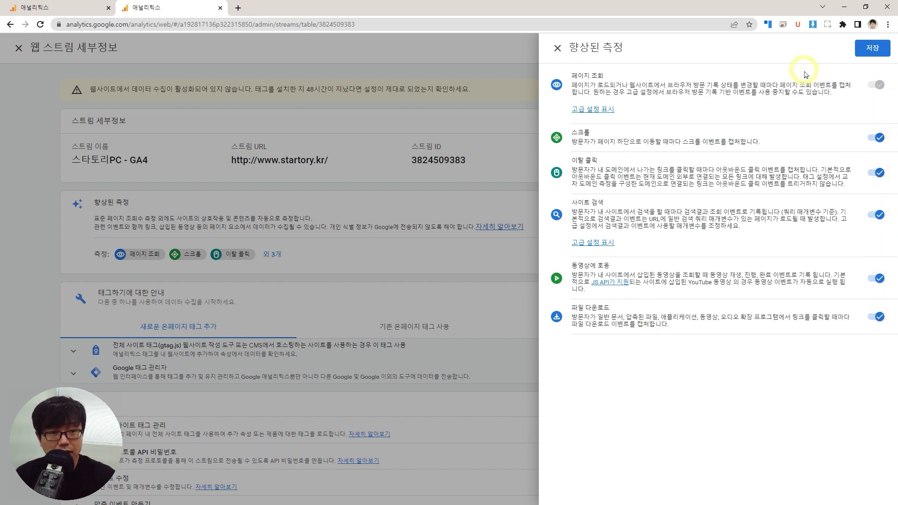
pyautogui.click(867, 47)
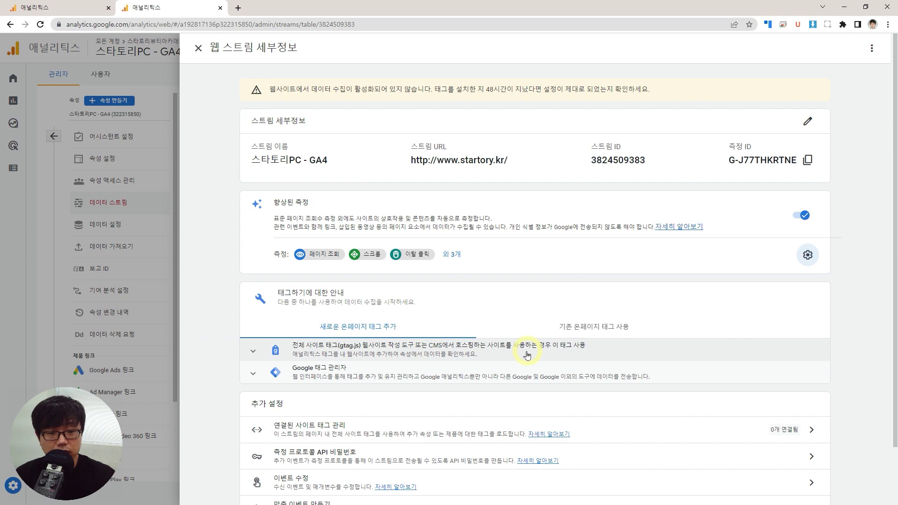
# - Try turning off scroll measurement in the enhanced measurement settings, and close them without saving
pyautogui.click(809, 255)
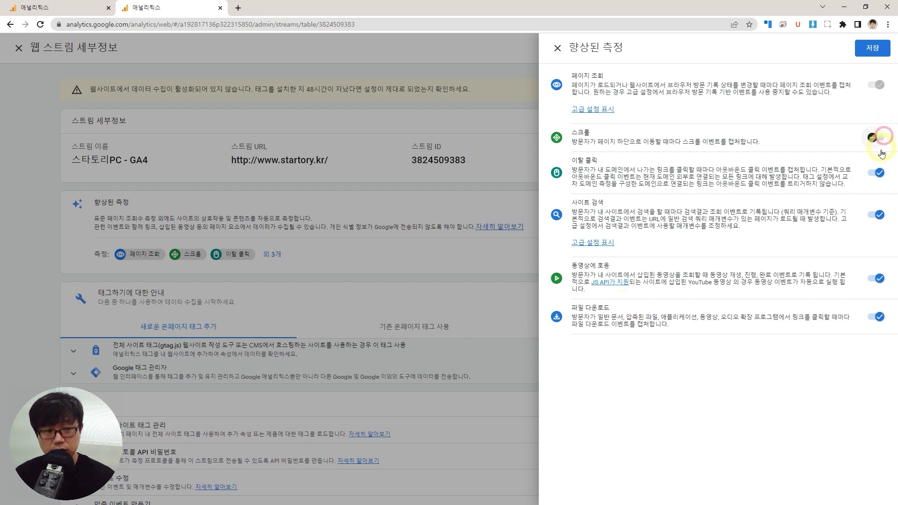
pyautogui.click(558, 49)
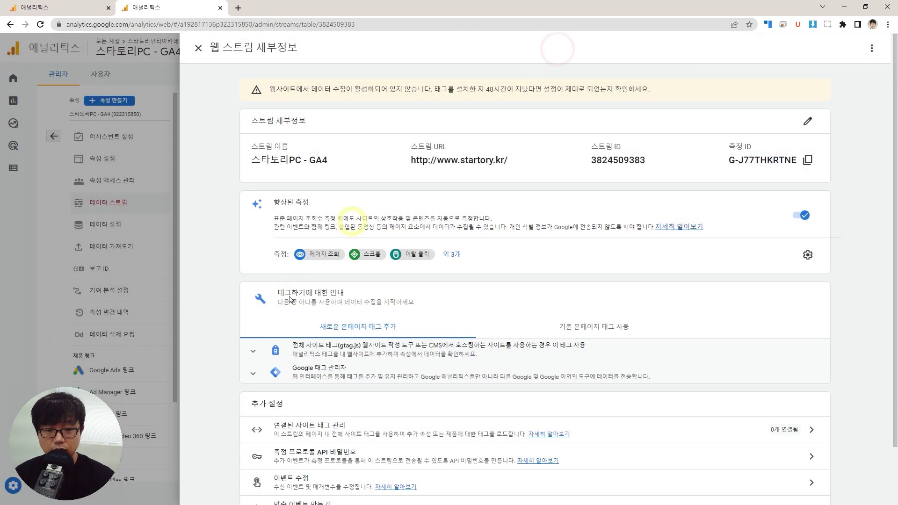
# - Check the Google Tag Manager entry in the stream's tagging instructions, and open a new browser tab
pyautogui.scroll(-1, 285, 248)
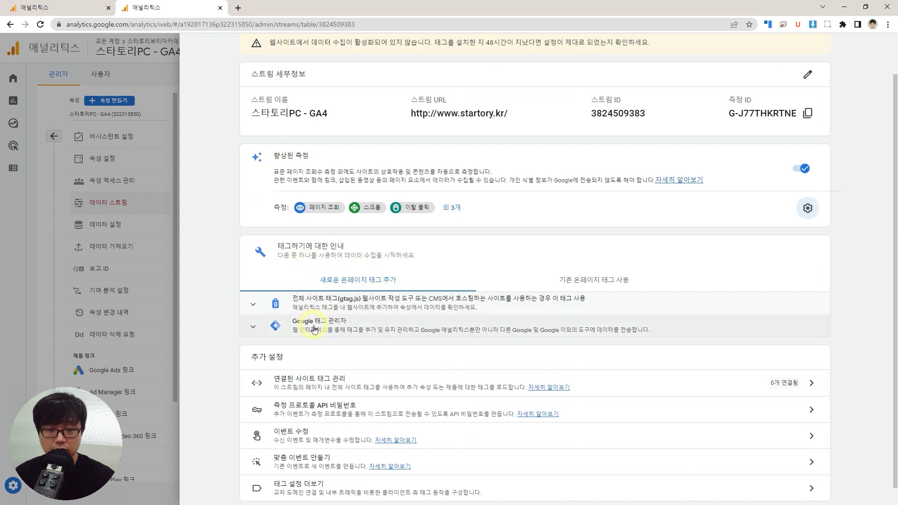
pyautogui.click(256, 333)
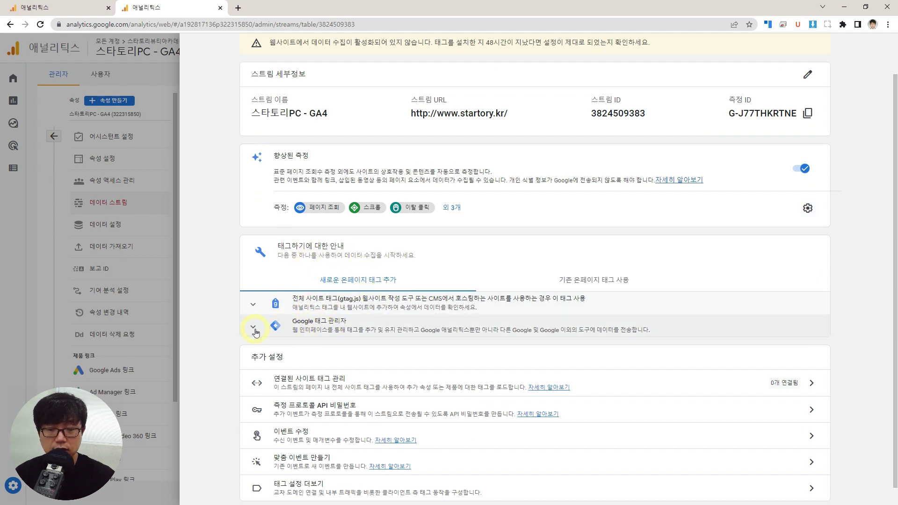
pyautogui.click(239, 8)
pyautogui.write('tagmanager.google.com')
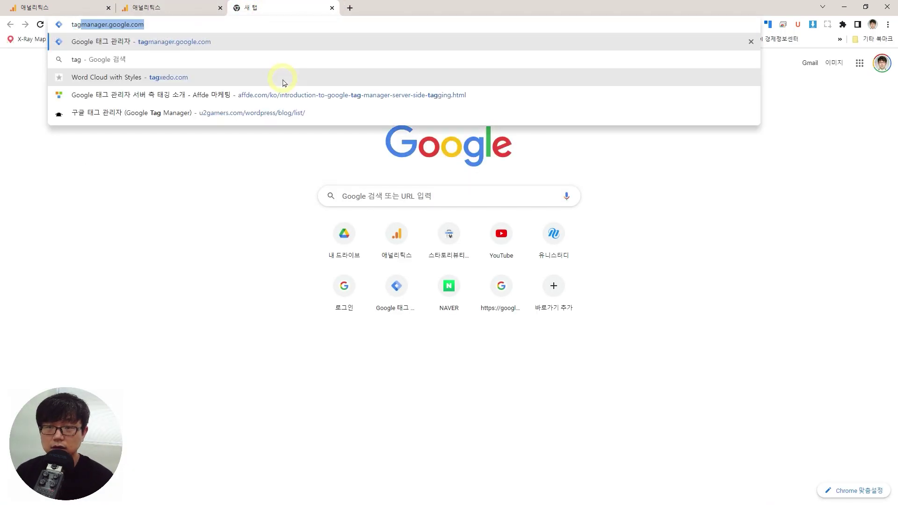
pyautogui.press('Home')
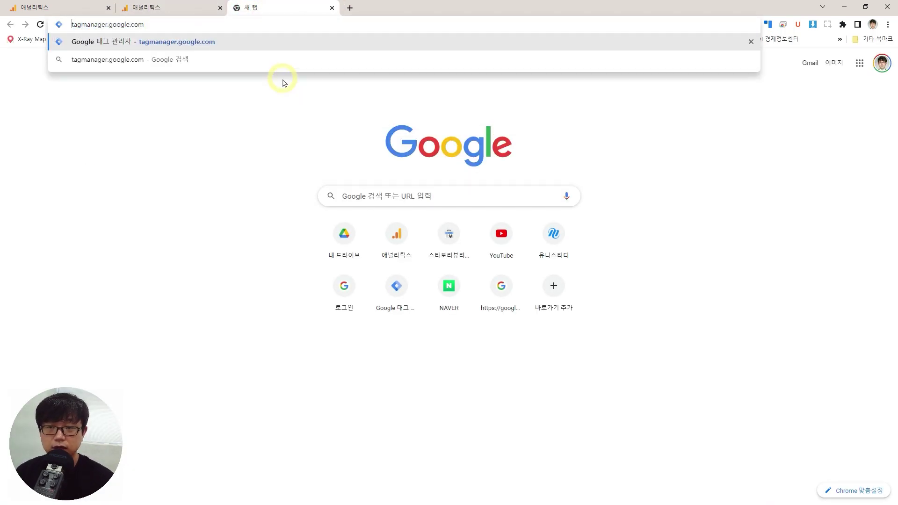
pyautogui.hotkey('ctrl', 'a')
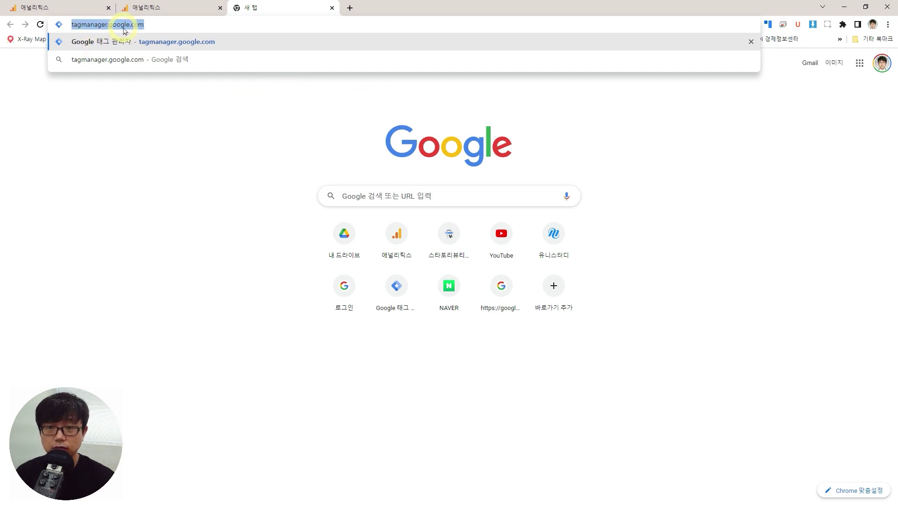
pyautogui.tripleClick(240, 24)
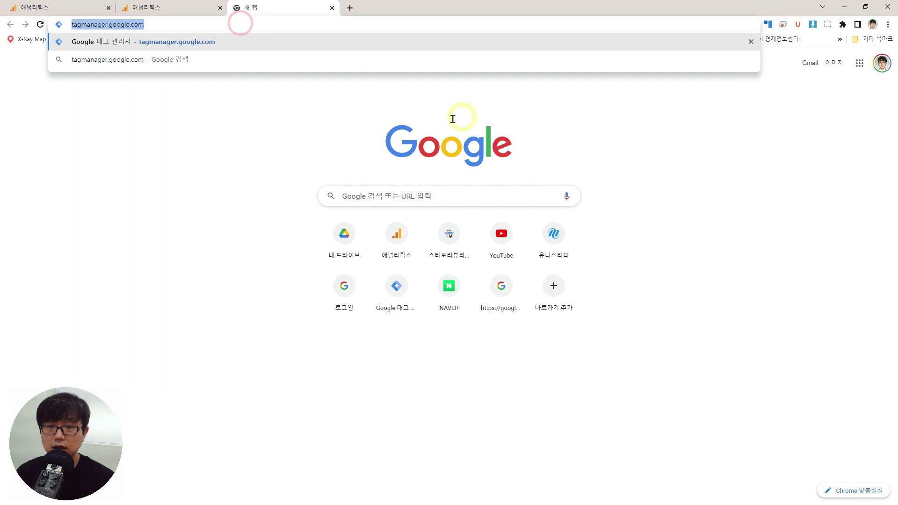
pyautogui.press('BackSpace')
# - Search the web for 구글 태그 매니저 and open Google Tag Manager
pyautogui.write('구글')
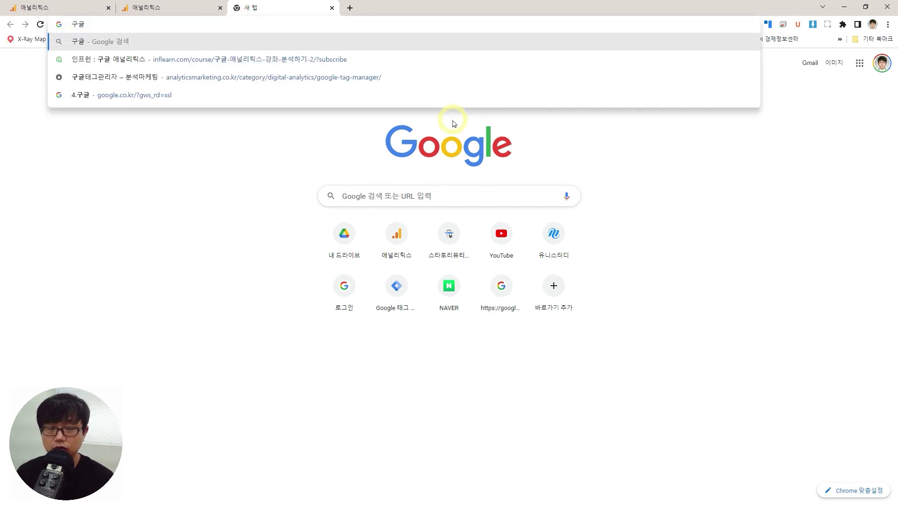
pyautogui.write(' 태크 매니저')
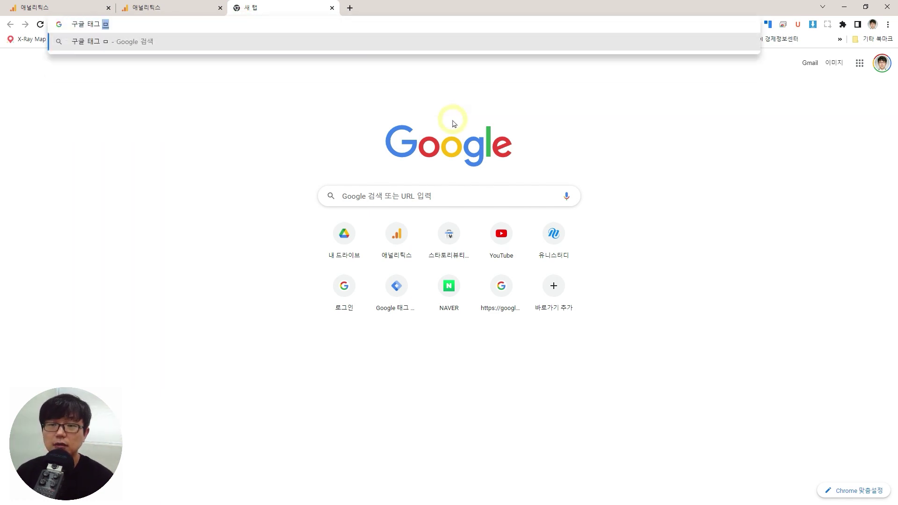
pyautogui.press('Return')
pyautogui.click(143, 141)
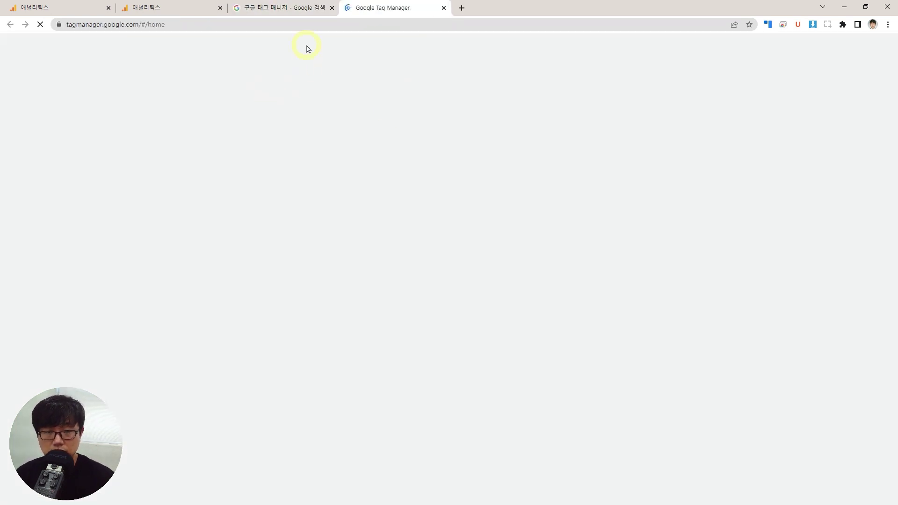
pyautogui.click(332, 7)
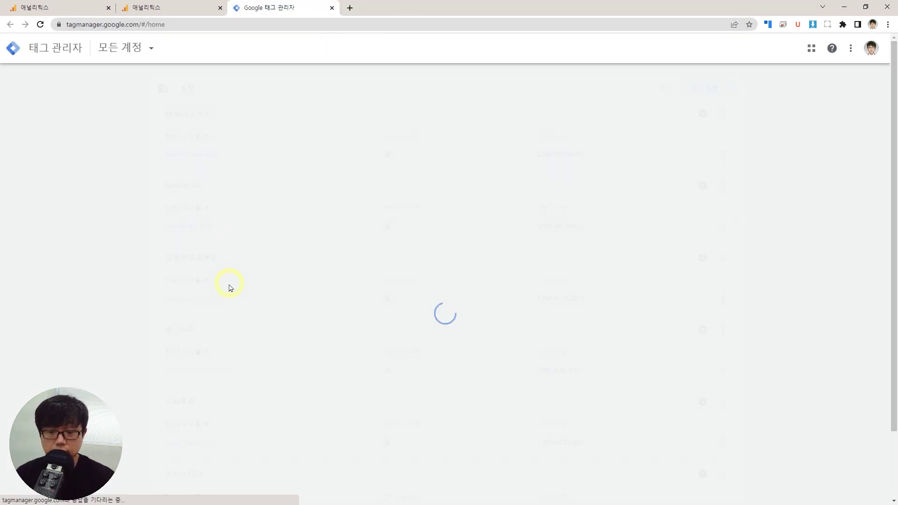
pyautogui.scroll(-3, 140, 327)
pyautogui.click(184, 363)
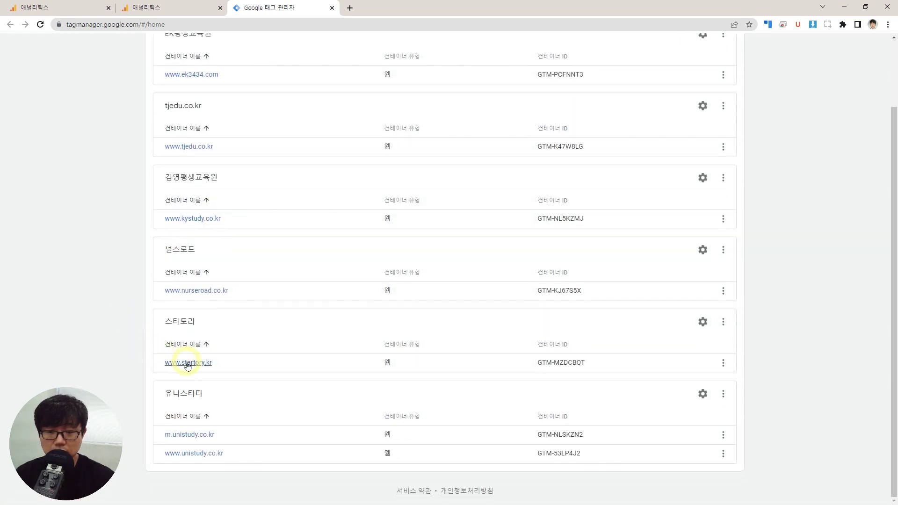
pyautogui.click(38, 170)
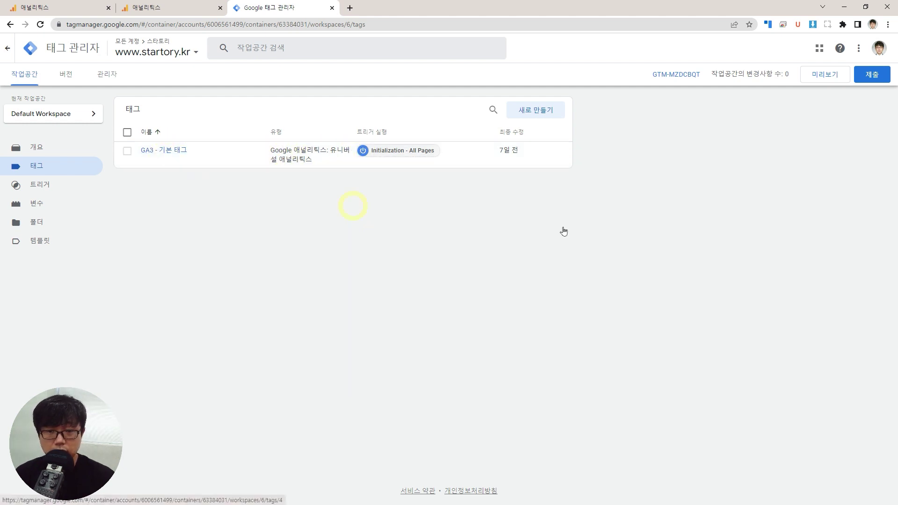
pyautogui.click(615, 215)
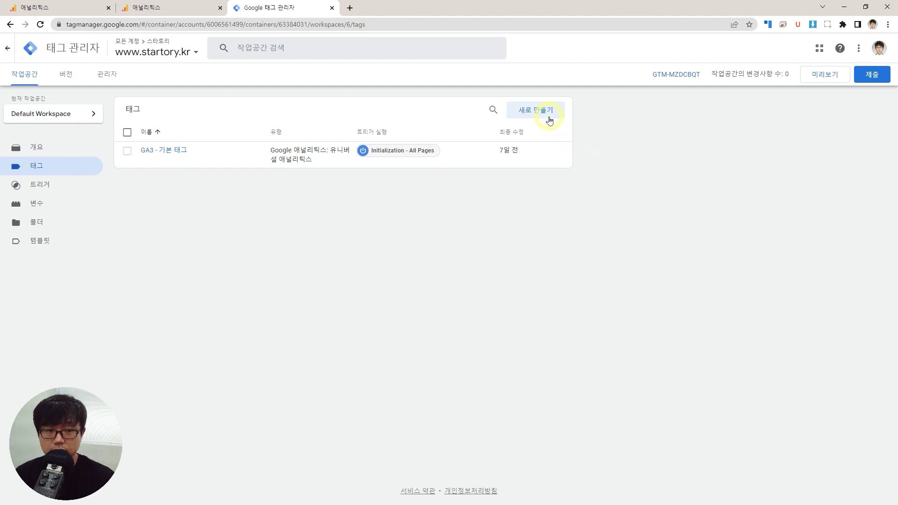
# - Create a new tag with the Initialization - All Pages trigger and the Google 애널리틱스: GA4 구성 tag type
pyautogui.click(532, 111)
pyautogui.click(437, 247)
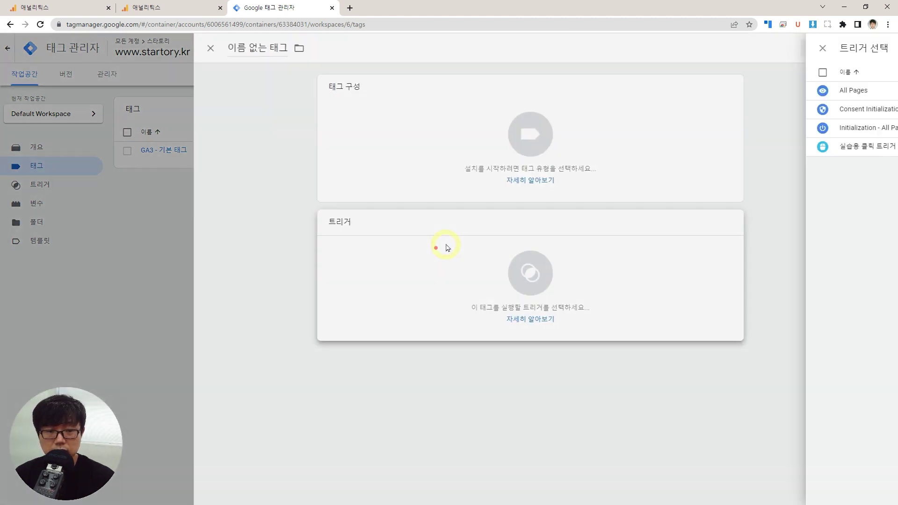
pyautogui.click(339, 133)
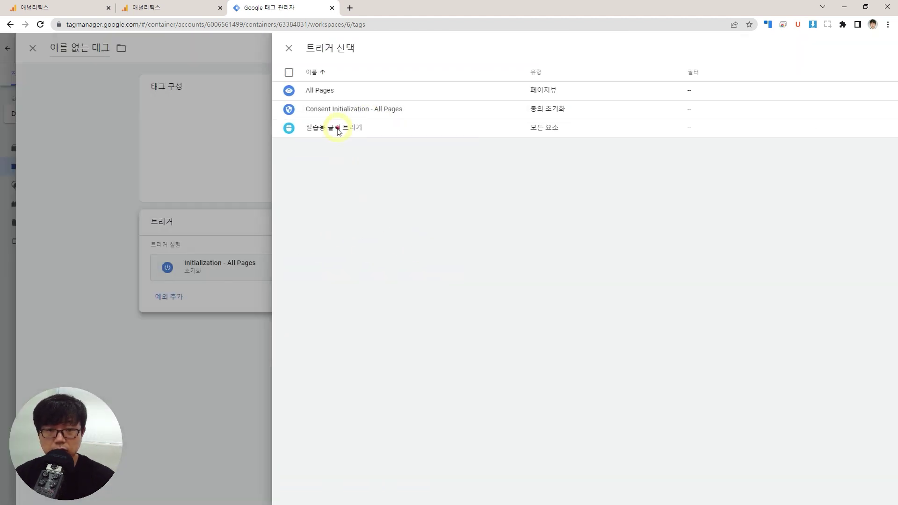
pyautogui.click(449, 146)
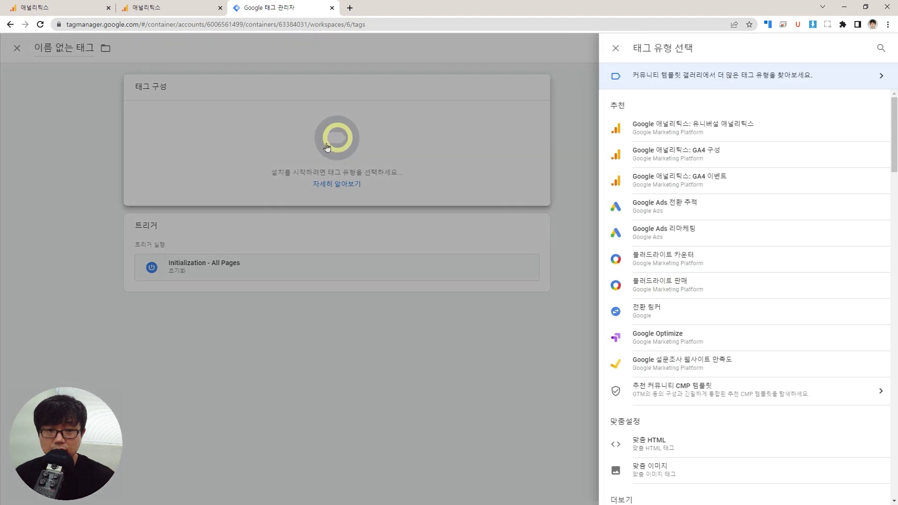
pyautogui.click(690, 154)
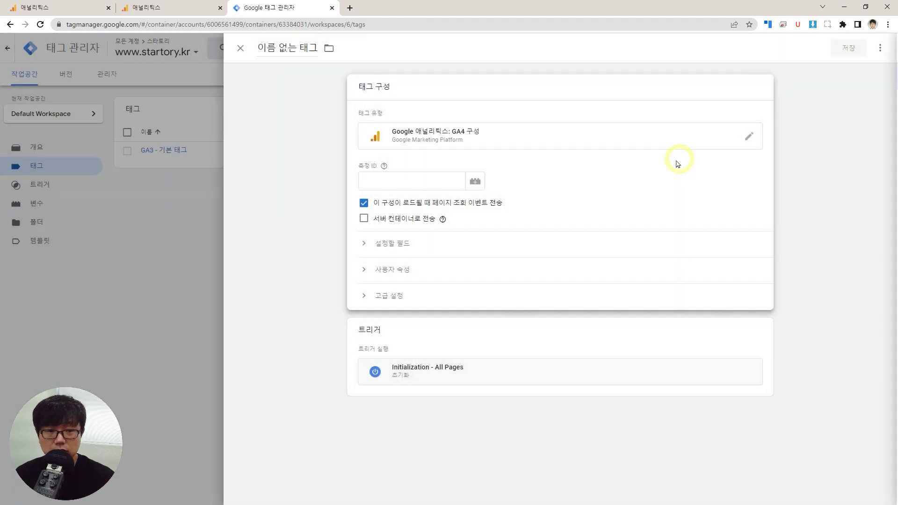
# - Copy the measurement ID from the Analytics web stream details into the new tag's 측정 ID in Tag Manager
pyautogui.click(388, 181)
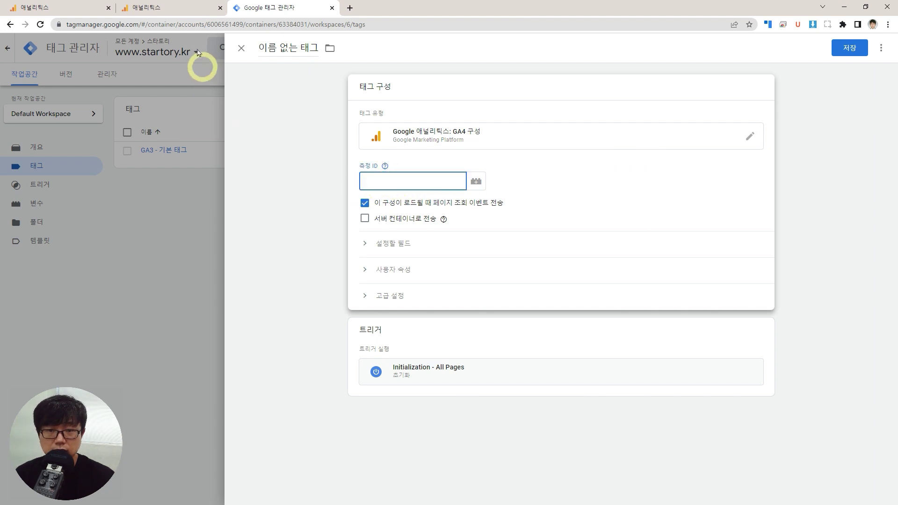
pyautogui.click(171, 6)
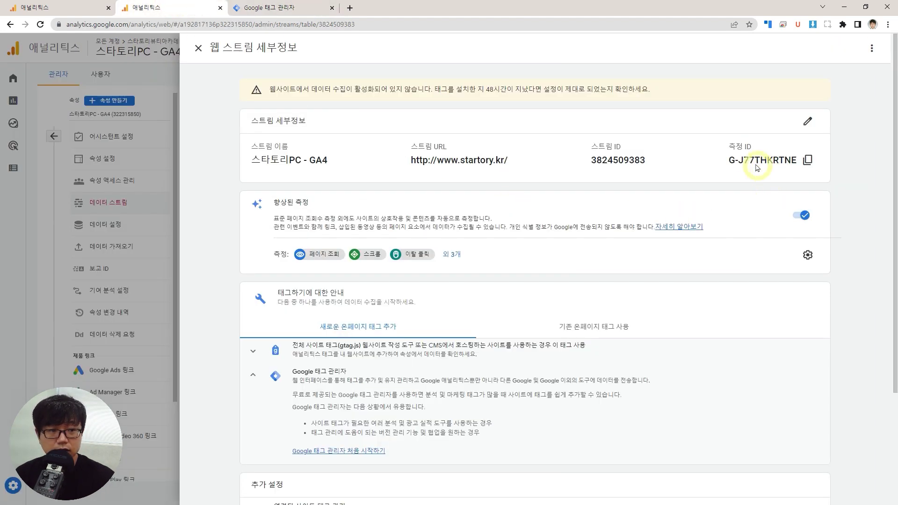
pyautogui.moveTo(729, 146); pyautogui.dragTo(755, 153)
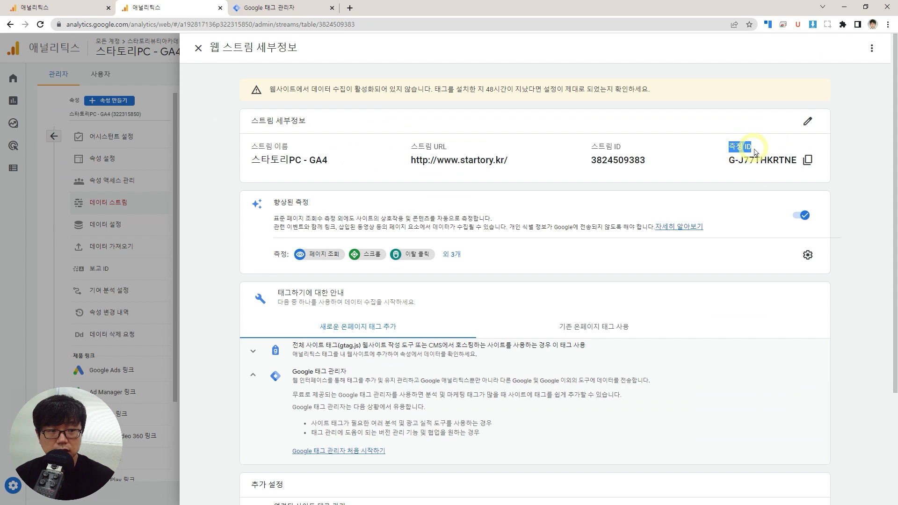
pyautogui.click(807, 160)
pyautogui.click(299, 8)
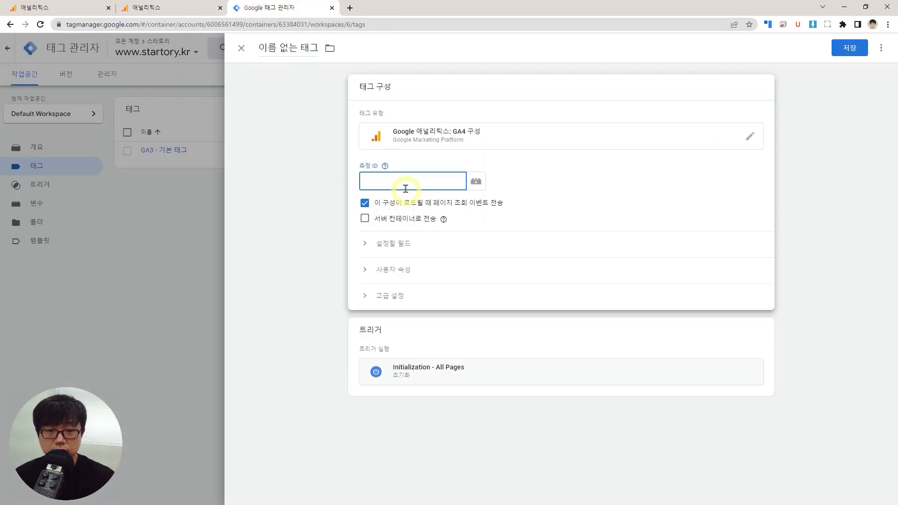
pyautogui.hotkey('ctrl', 'v')
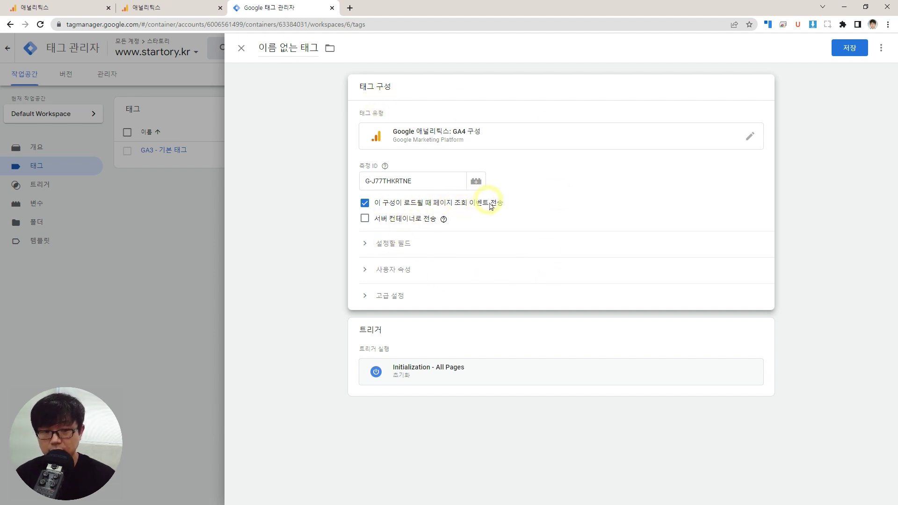
# - Examine the tag's fields to set, user properties and advanced settings, and collapse all three sections again
pyautogui.click(365, 245)
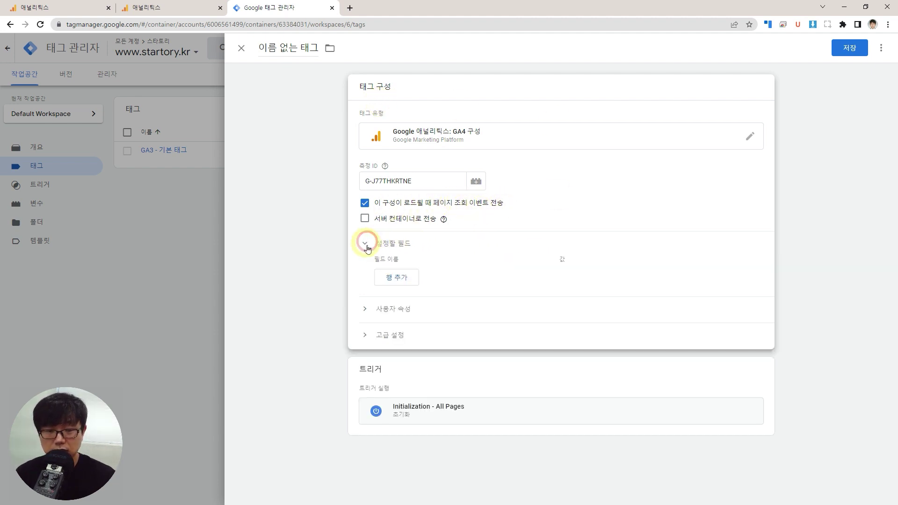
pyautogui.click(367, 308)
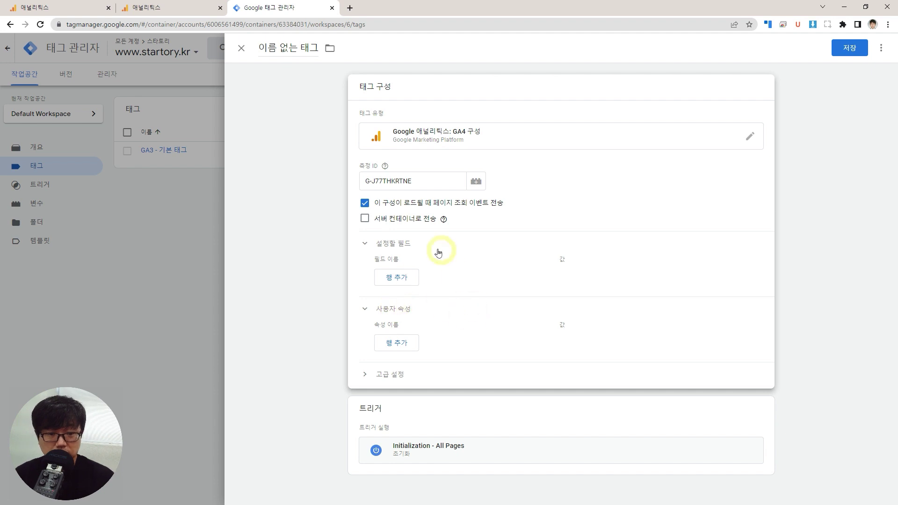
pyautogui.click(365, 375)
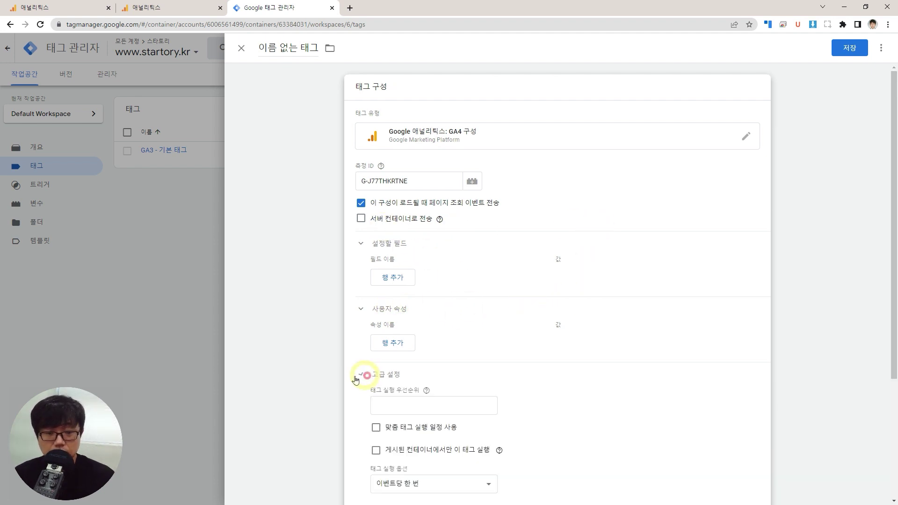
pyautogui.scroll(-2, 355, 370)
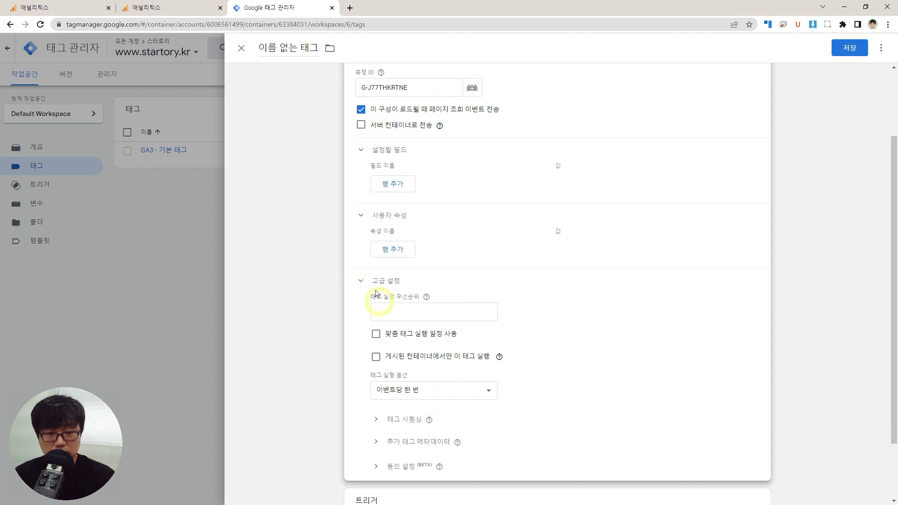
pyautogui.click(361, 282)
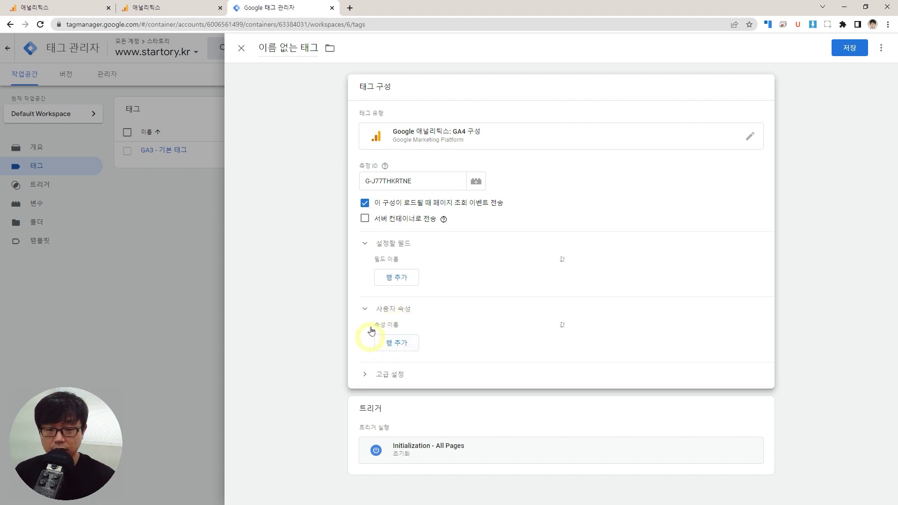
pyautogui.click(366, 311)
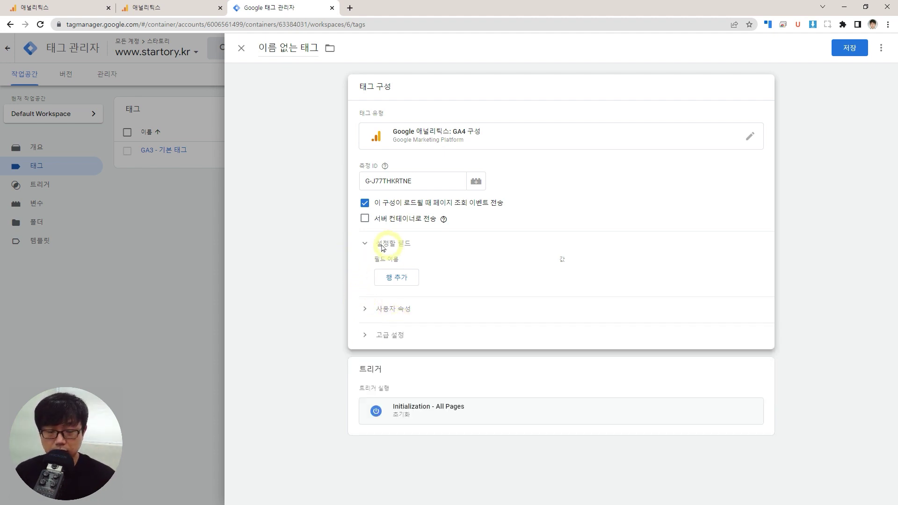
pyautogui.click(367, 243)
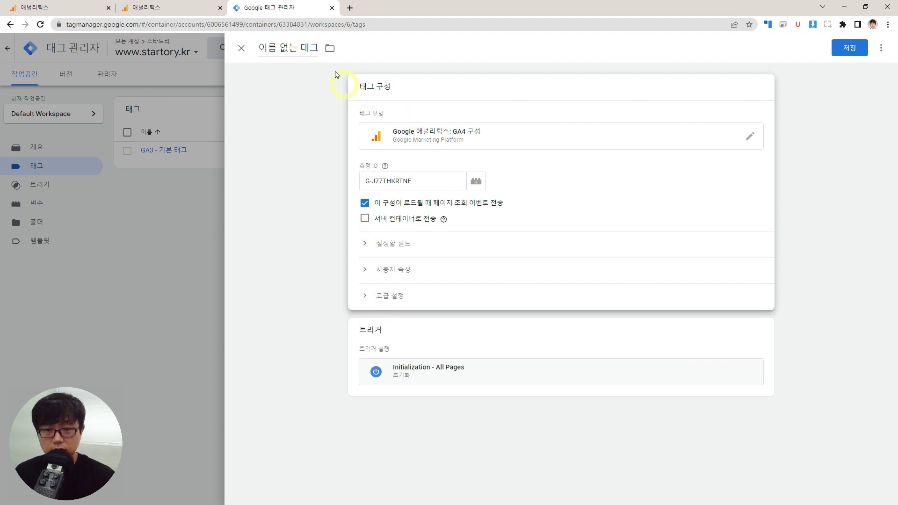
# - Name the tag GA4 - 기본 태그 and save it
pyautogui.click(303, 48)
pyautogui.write('/')
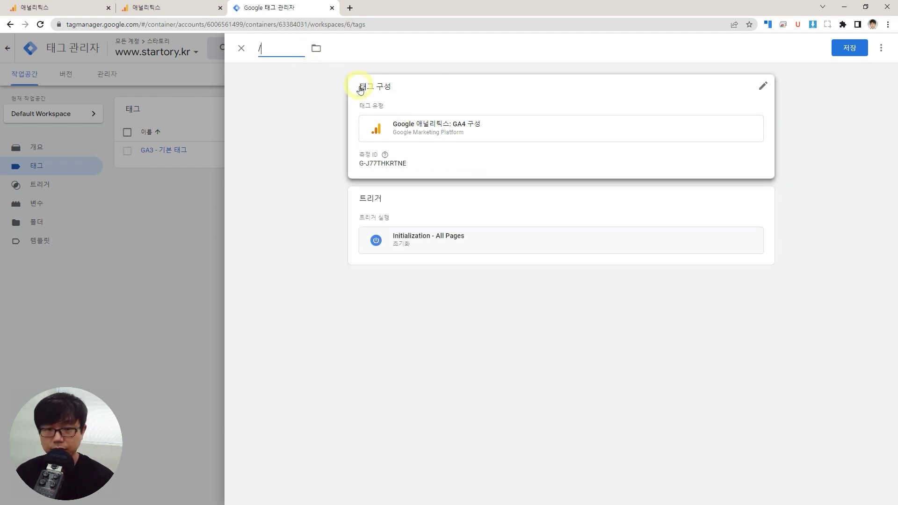
pyautogui.write('G')
pyautogui.press('BackSpace')
pyautogui.press('BackSpace')
pyautogui.write('GA4 - 기본 태그')
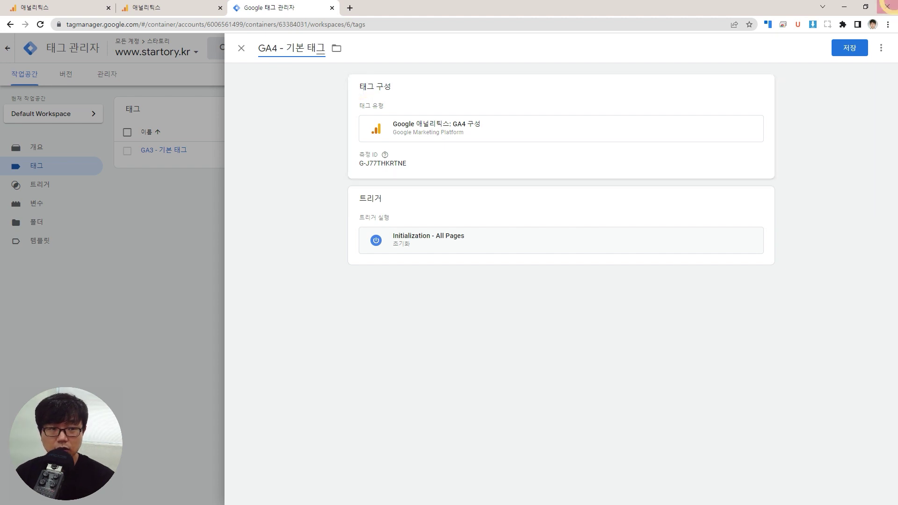
pyautogui.click(849, 49)
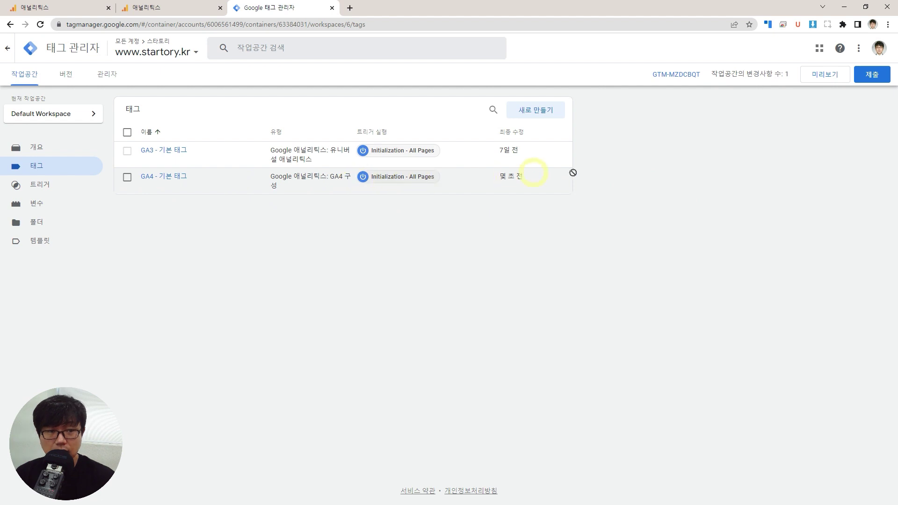
# - Publish the workspace changes as a version named GA4 기본 태그 설치, and look through the version summary
pyautogui.click(871, 79)
pyautogui.click(422, 156)
pyautogui.write('ㅎ미')
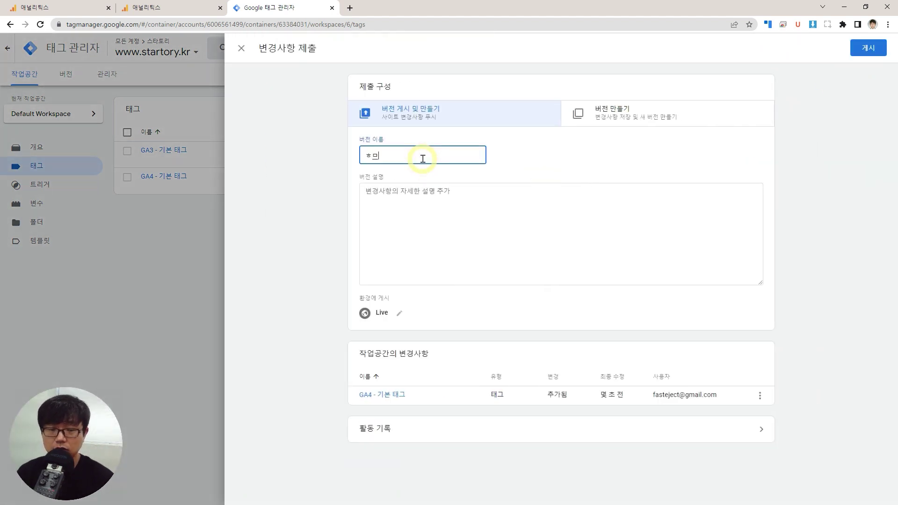
pyautogui.press('BackSpace')
pyautogui.press('BackSpace')
pyautogui.press('BackSpace')
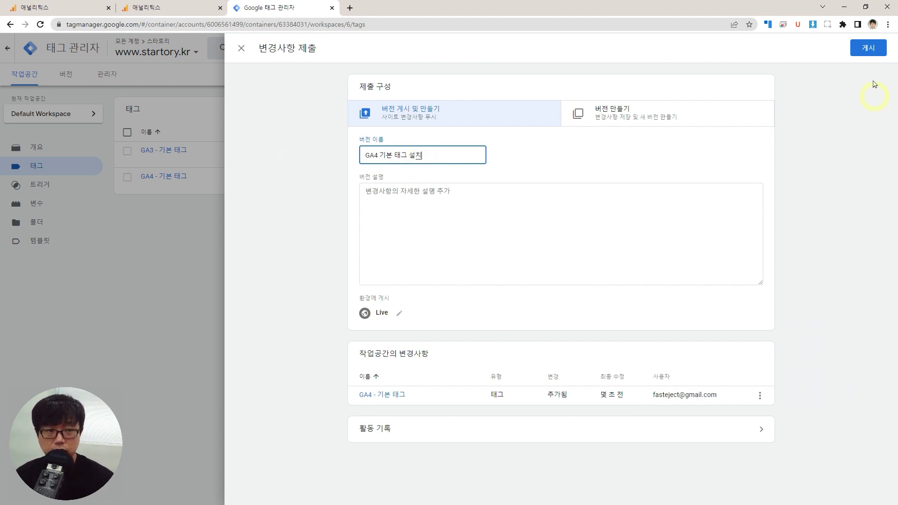
pyautogui.click(868, 47)
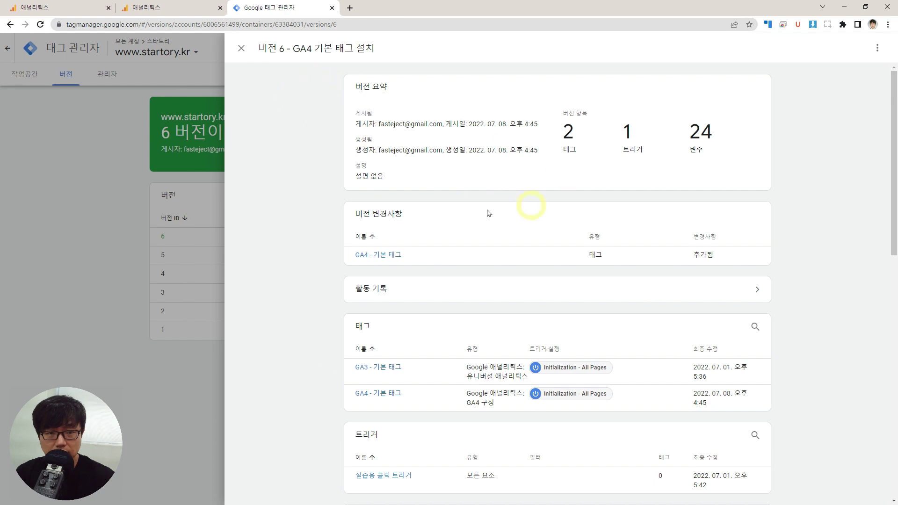
pyautogui.scroll(-3, 438, 266)
pyautogui.scroll(-2, 328, 234)
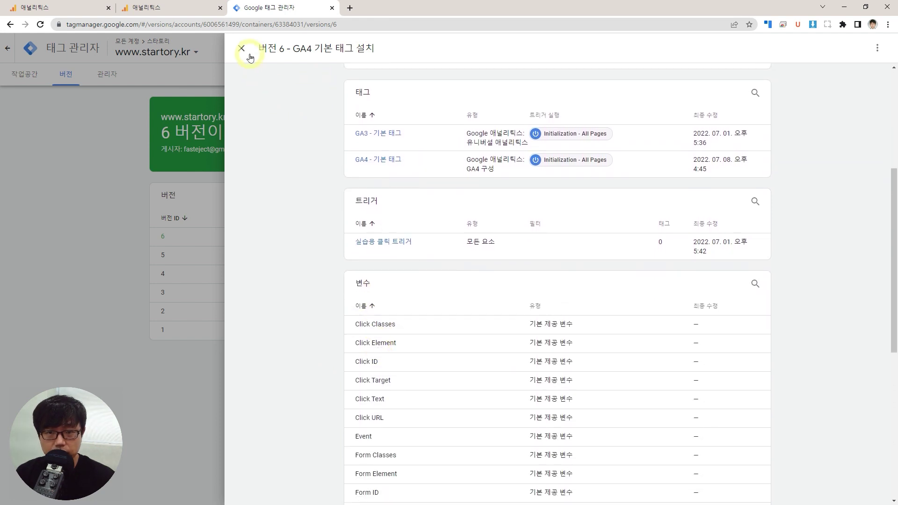
# - Return to the Analytics web stream details, collapse the Google Tag Manager instructions, and check the 이벤트 수정 settings
pyautogui.click(174, 7)
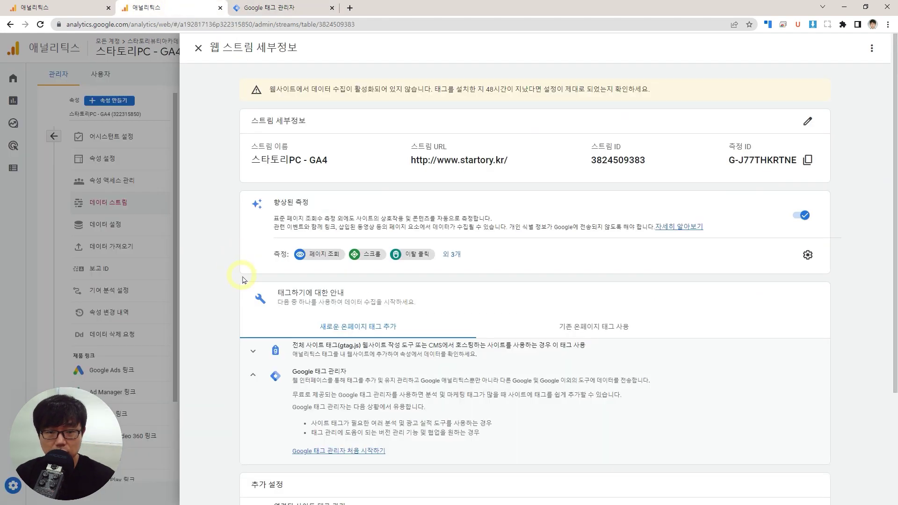
pyautogui.scroll(-1, 248, 304)
pyautogui.click(252, 323)
pyautogui.scroll(-1, 372, 302)
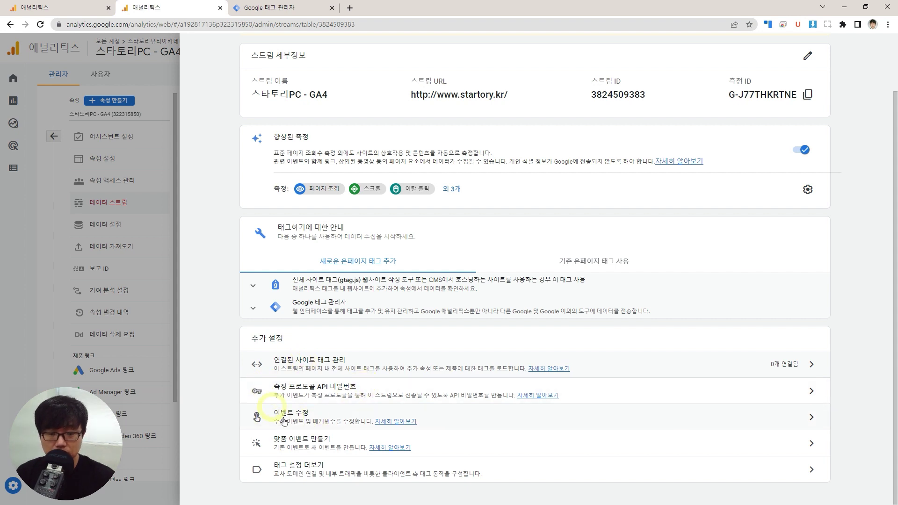
pyautogui.click(302, 416)
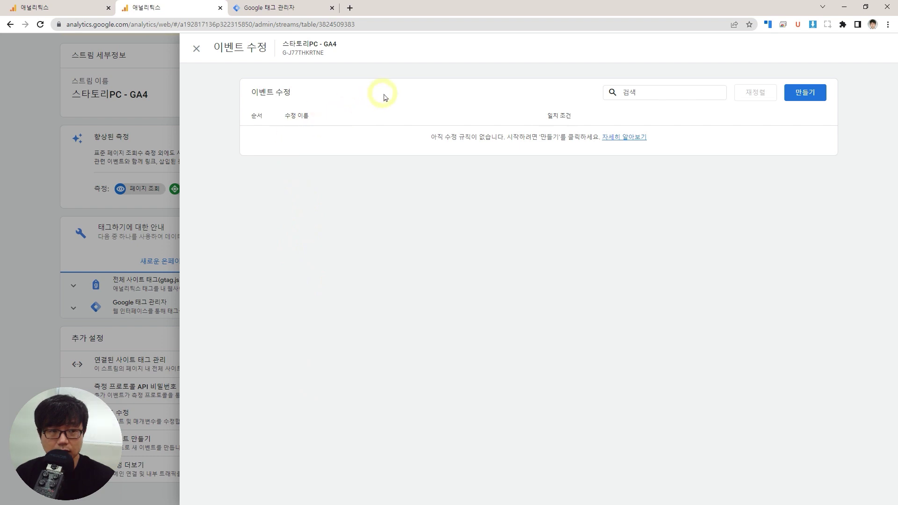
pyautogui.click(197, 50)
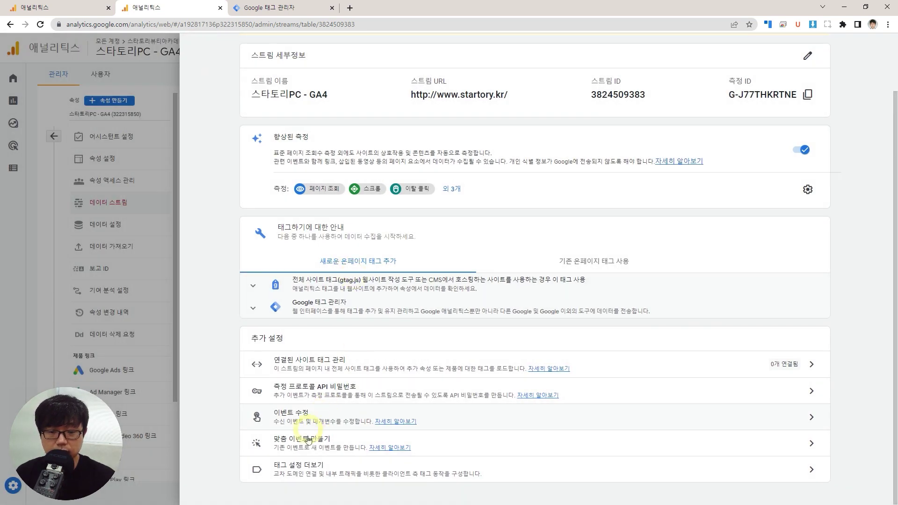
# - In the stream's additional tag settings, examine the fields for creating an internal traffic rule, and leave without creating one
pyautogui.click(297, 472)
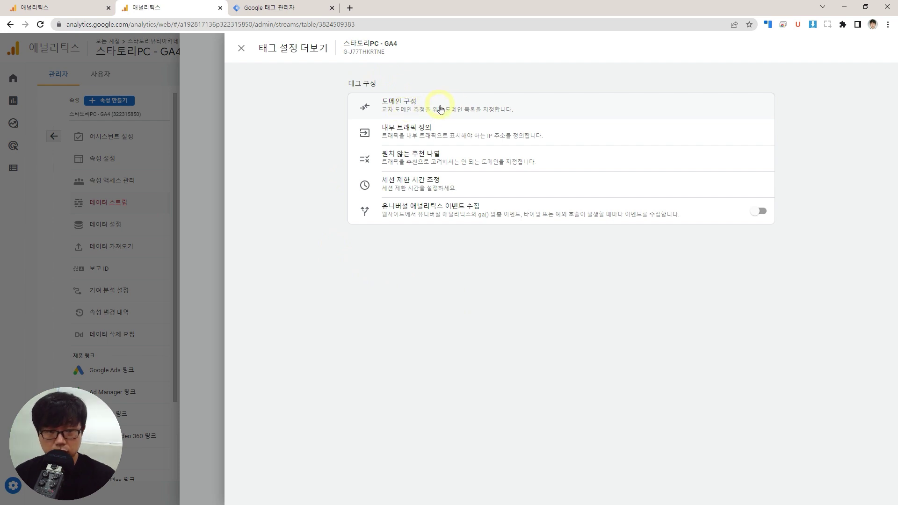
pyautogui.click(440, 132)
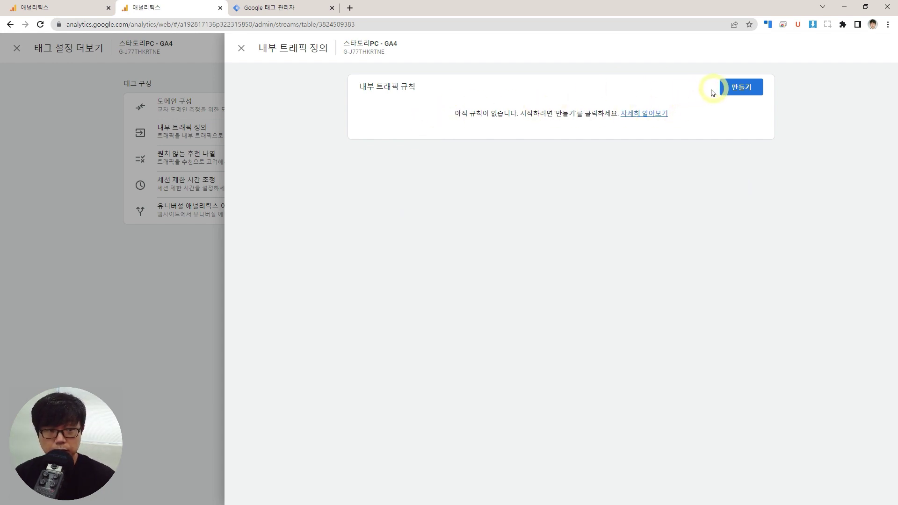
pyautogui.click(732, 87)
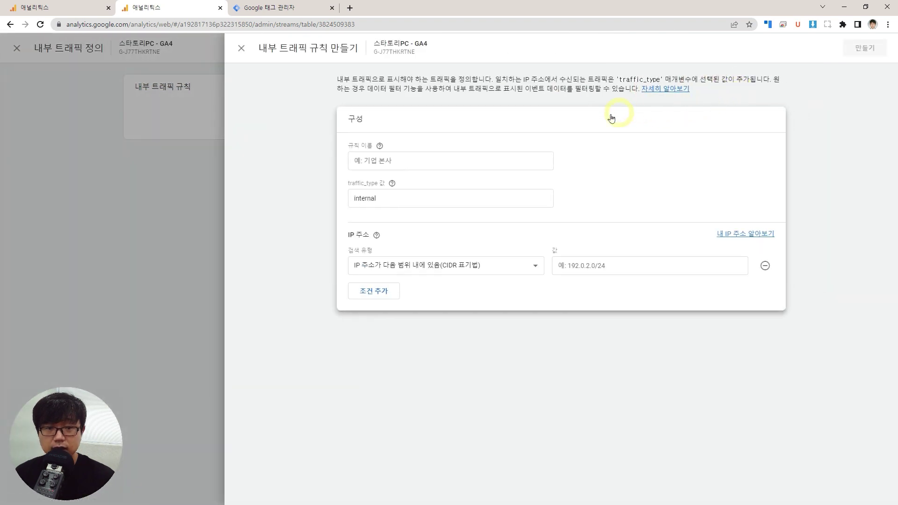
pyautogui.click(397, 163)
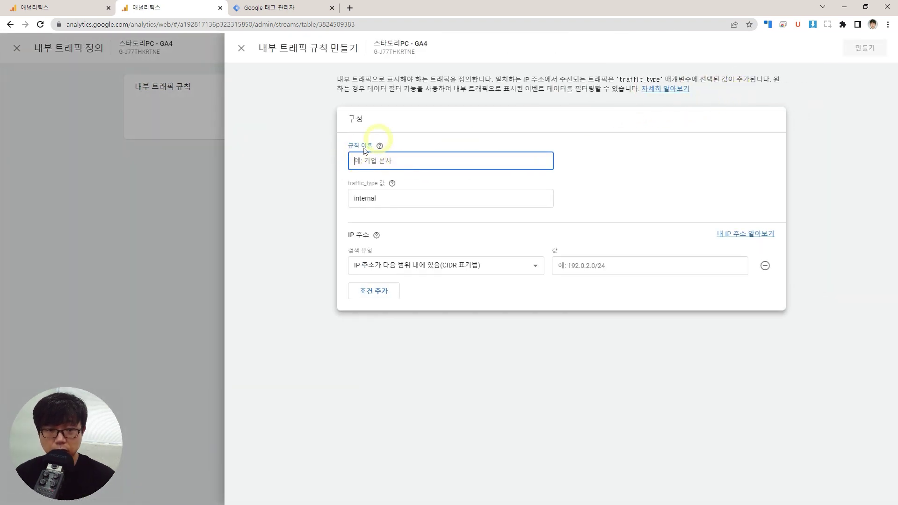
pyautogui.click(469, 200)
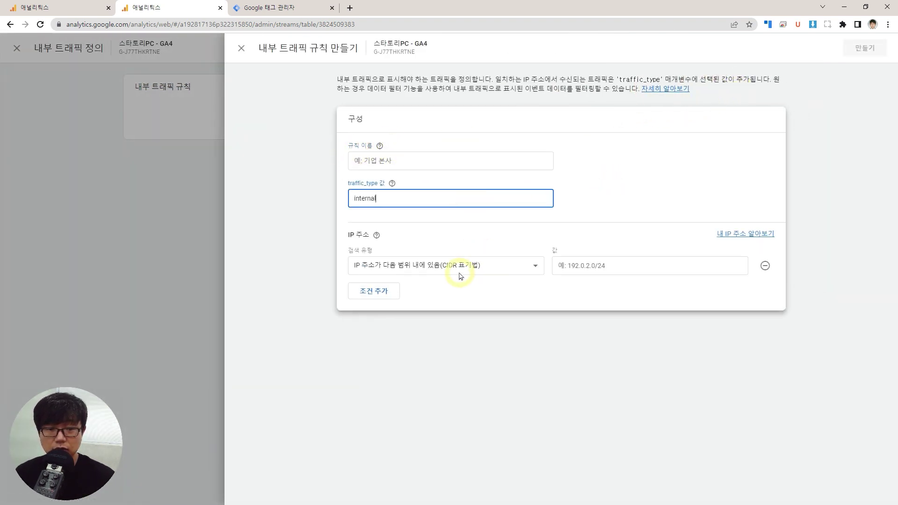
pyautogui.click(582, 268)
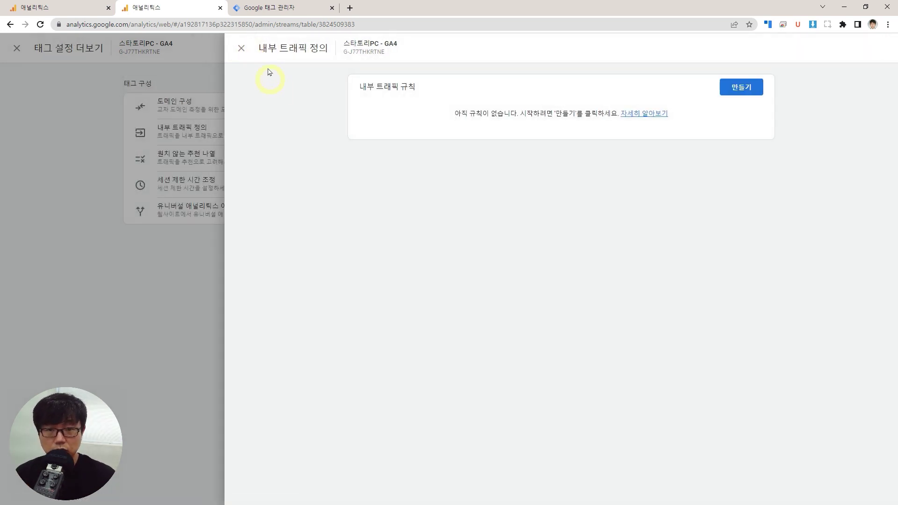
pyautogui.click(243, 50)
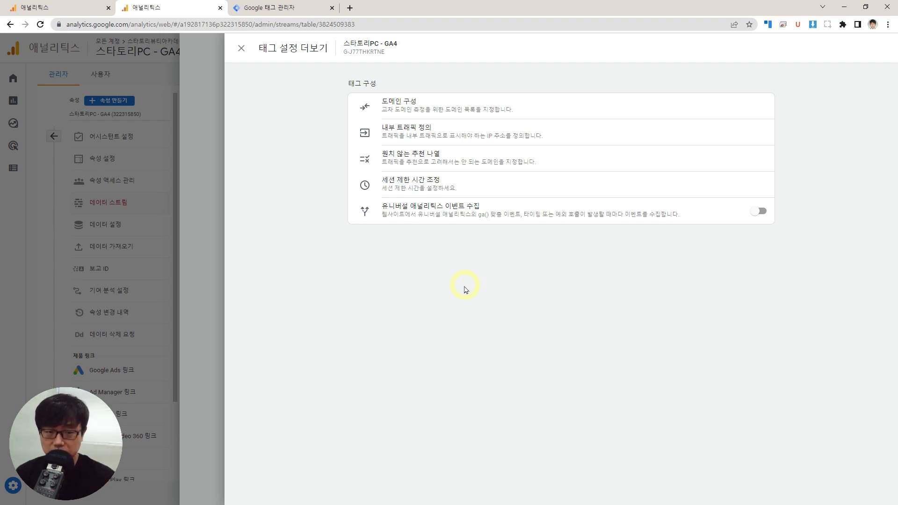
# - Check the unwanted referrals (원치 않는 추천 나열) and session timeout (세션 제한 시간 조정) settings, closing each without changes
pyautogui.click(414, 157)
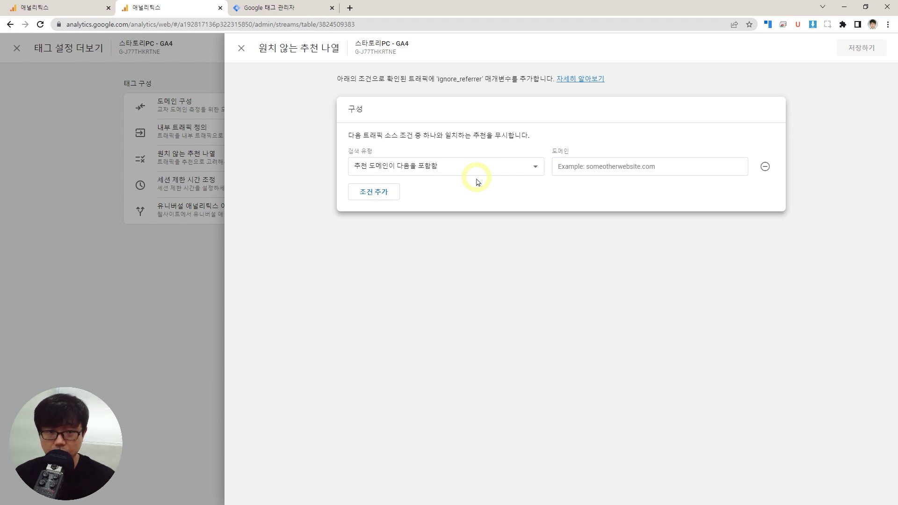
pyautogui.click(264, 106)
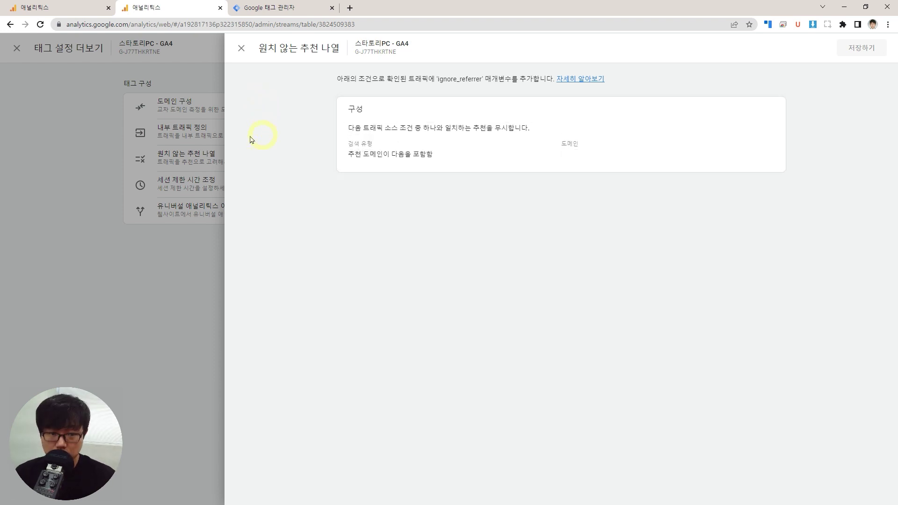
pyautogui.click(436, 158)
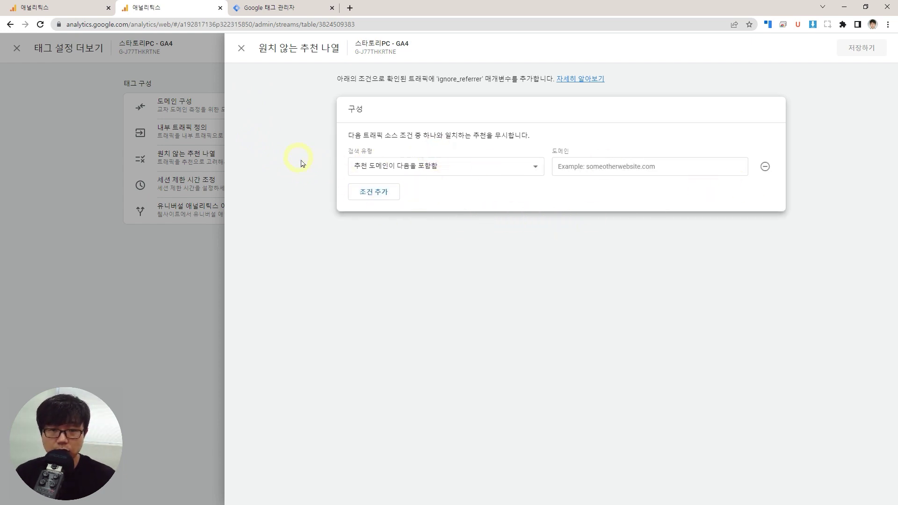
pyautogui.click(288, 161)
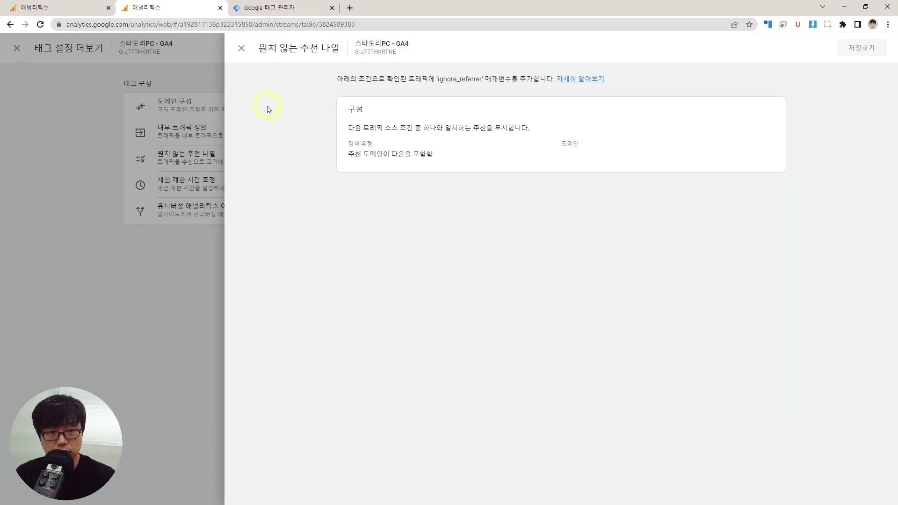
pyautogui.click(241, 49)
pyautogui.click(415, 185)
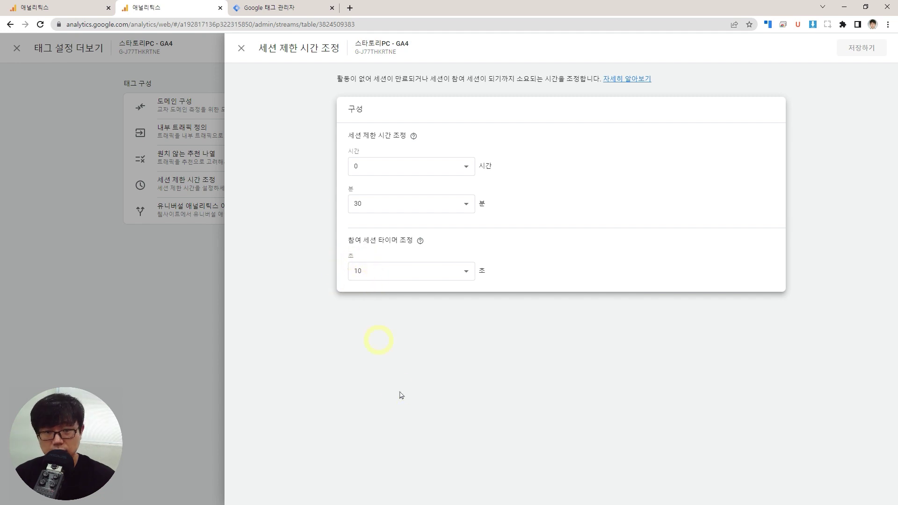
pyautogui.press('Escape')
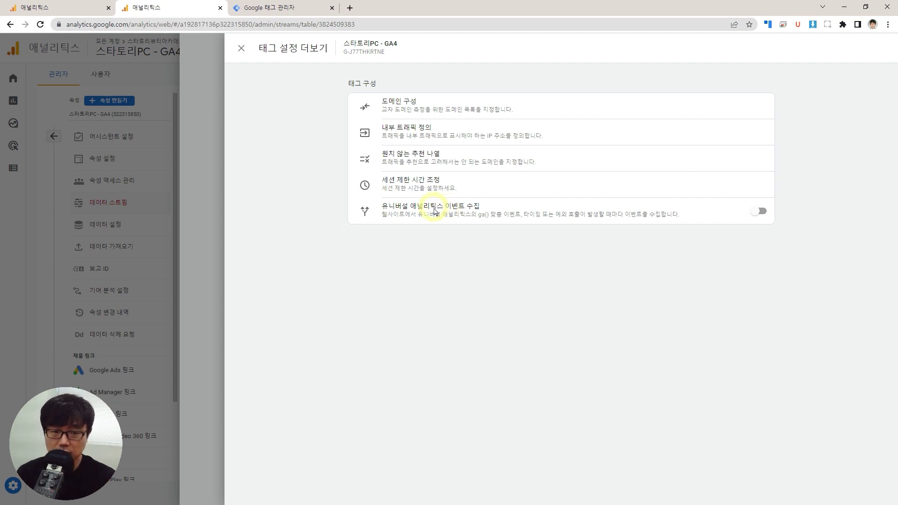
# - Enable 유니버설 애널리틱스 이벤트 수집 for the stream and close the tag settings and stream details
pyautogui.click(757, 214)
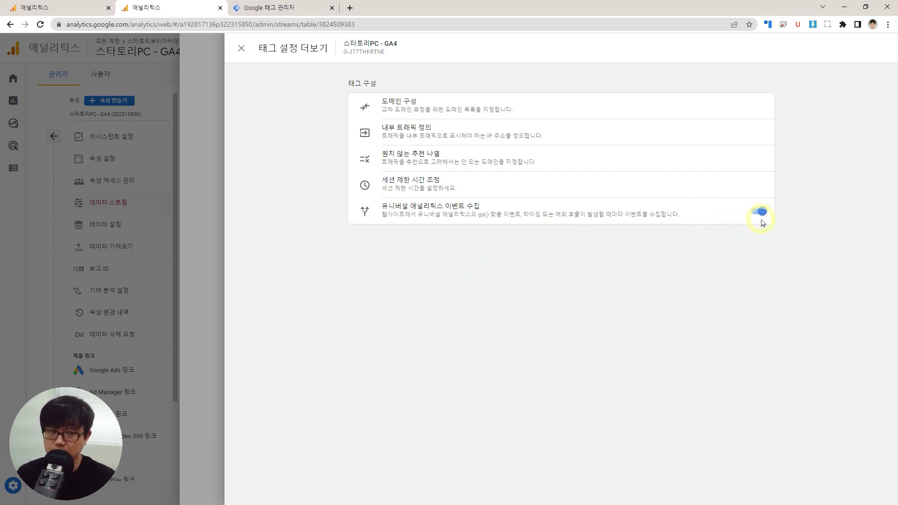
pyautogui.click(241, 49)
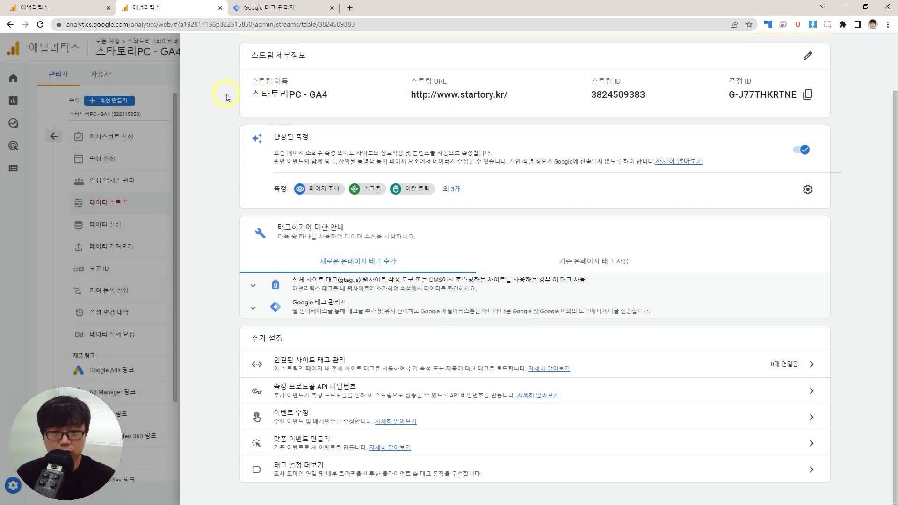
pyautogui.click(164, 71)
# - Activate Google signals data collection (Google 신호 데이터 수집) in the property's data collection settings
pyautogui.click(113, 225)
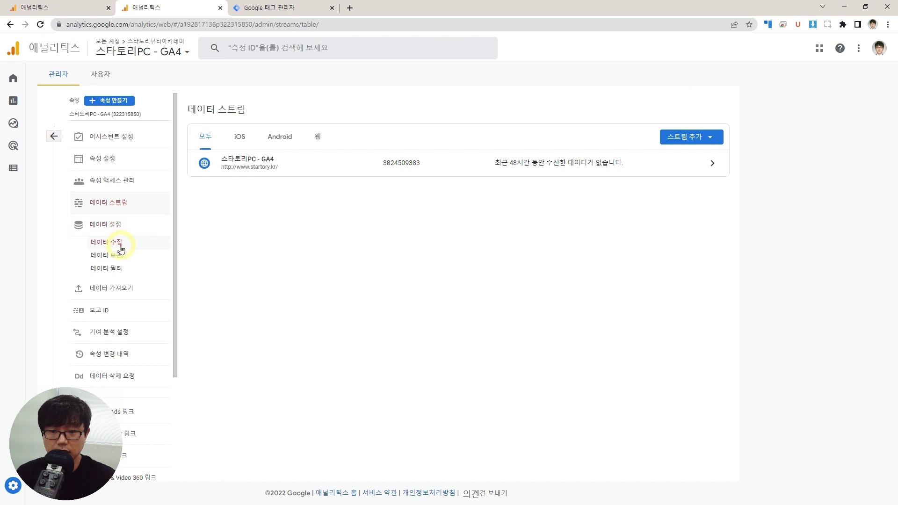
pyautogui.click(121, 245)
pyautogui.moveTo(255, 144); pyautogui.dragTo(496, 145)
pyautogui.click(213, 123)
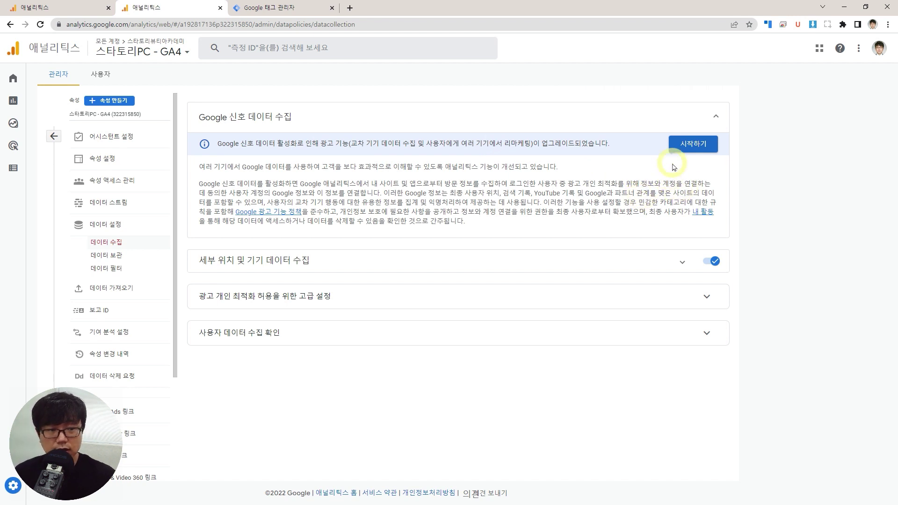
pyautogui.click(682, 147)
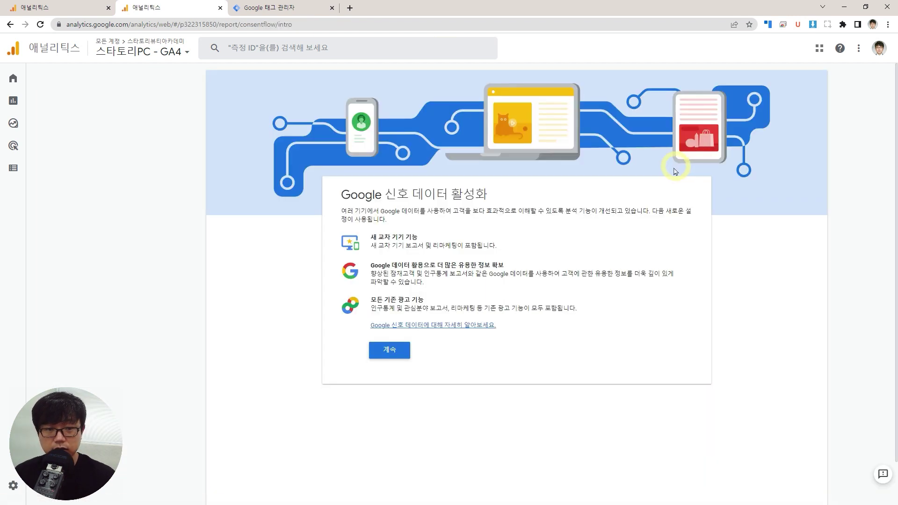
pyautogui.click(387, 350)
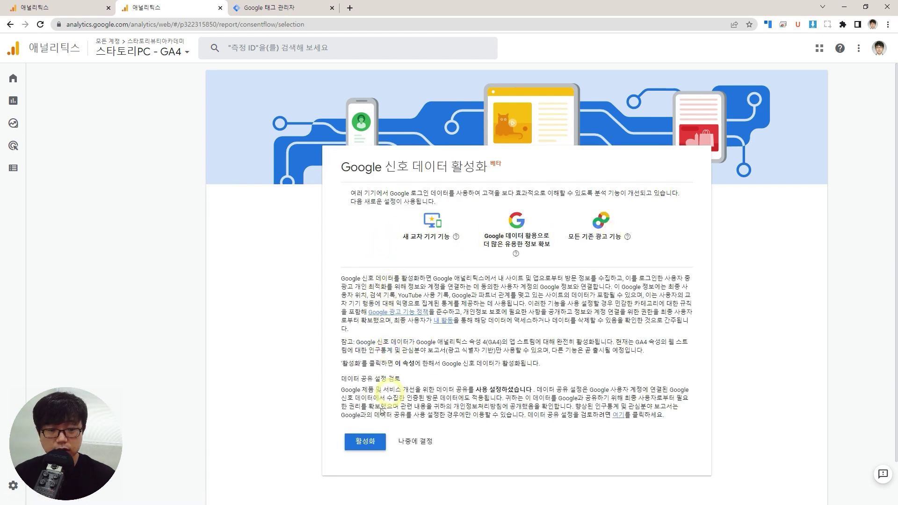
pyautogui.click(363, 444)
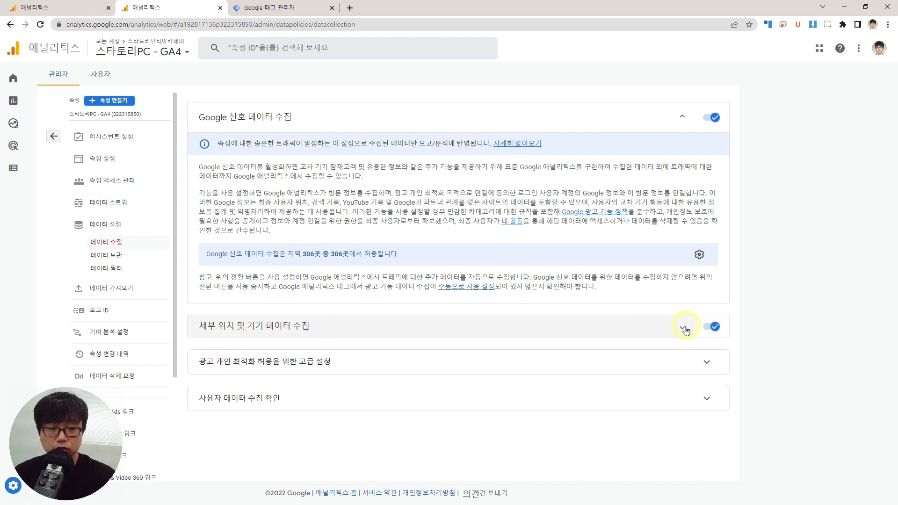
# - Review the advanced ad personalization settings, acknowledge user data collection (사용자 데이터 수집 확인), and collapse the expanded sections
pyautogui.click(706, 362)
pyautogui.scroll(-2, 696, 401)
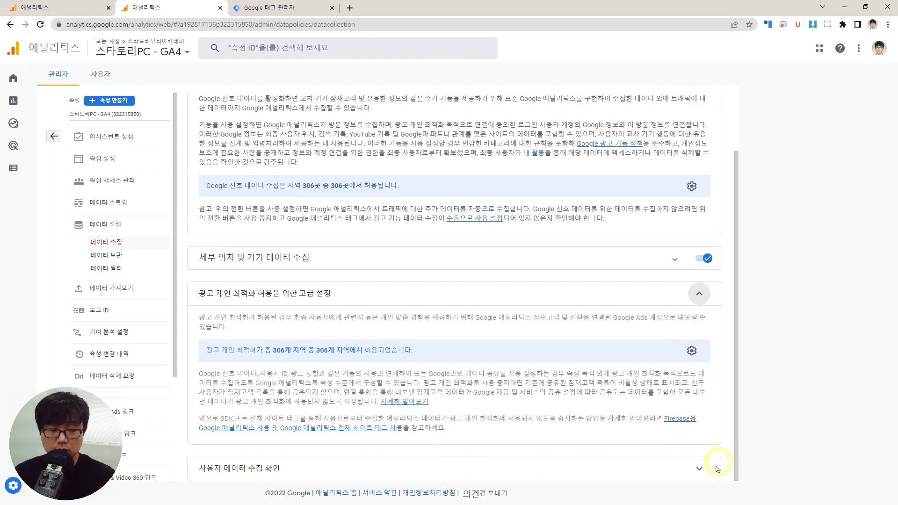
pyautogui.click(699, 469)
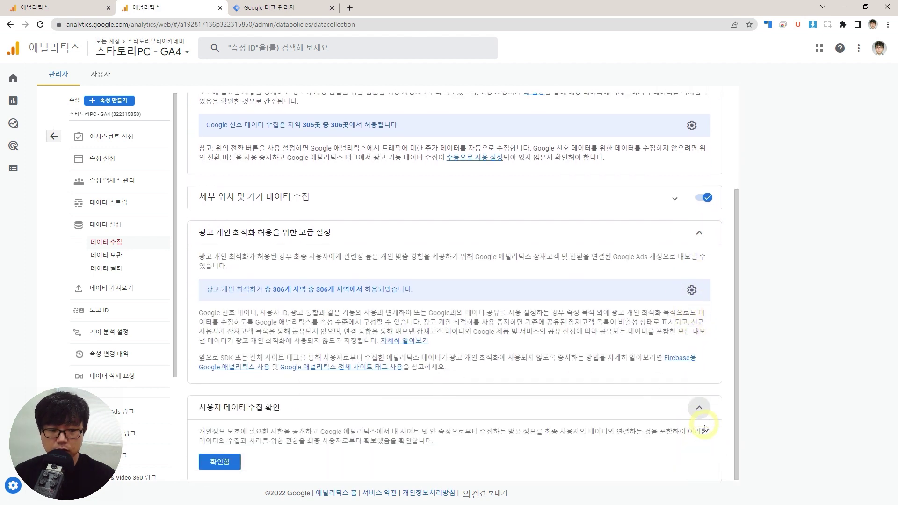
pyautogui.click(220, 462)
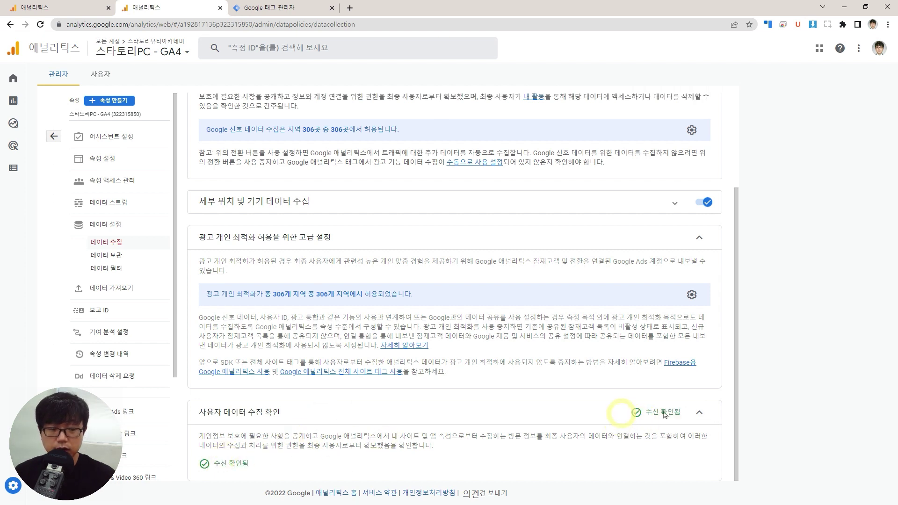
pyautogui.click(699, 412)
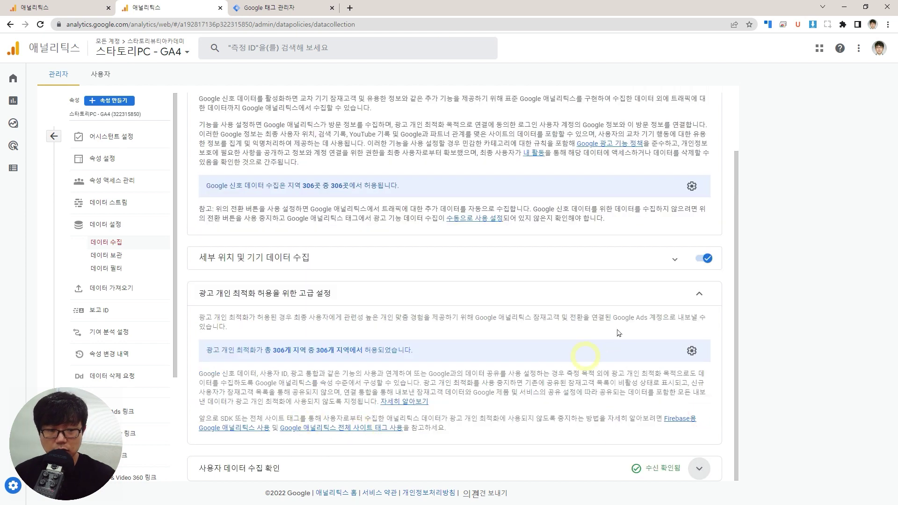
pyautogui.click(699, 293)
pyautogui.click(682, 115)
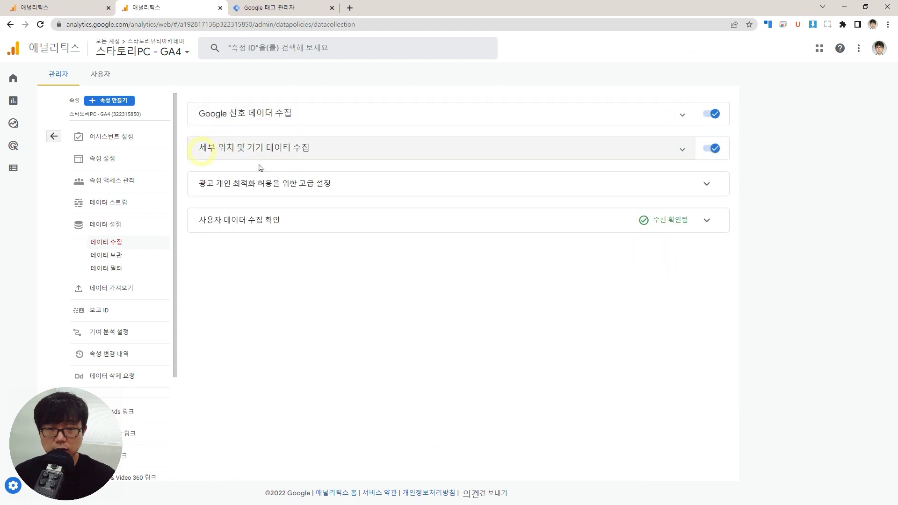
# - Set the event data retention period (이벤트 데이터 보관) to 14개월 and save it
pyautogui.click(112, 261)
pyautogui.click(325, 180)
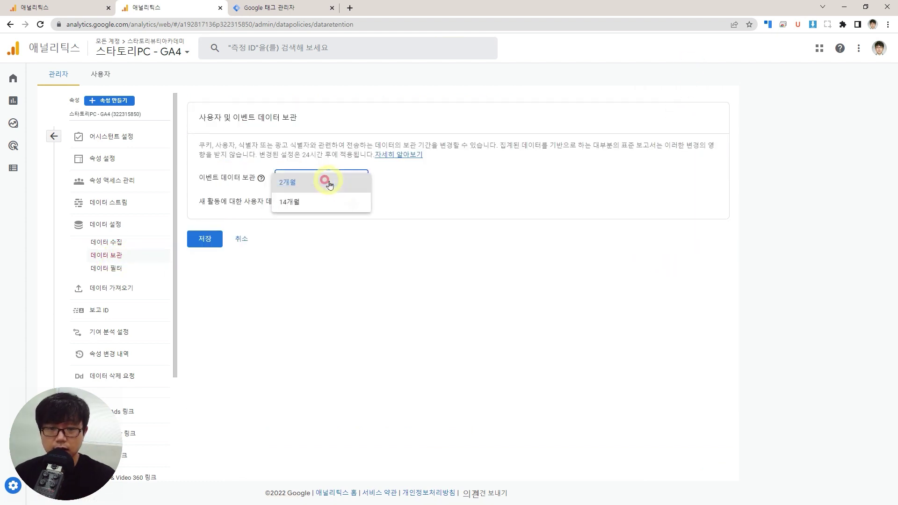
pyautogui.click(314, 201)
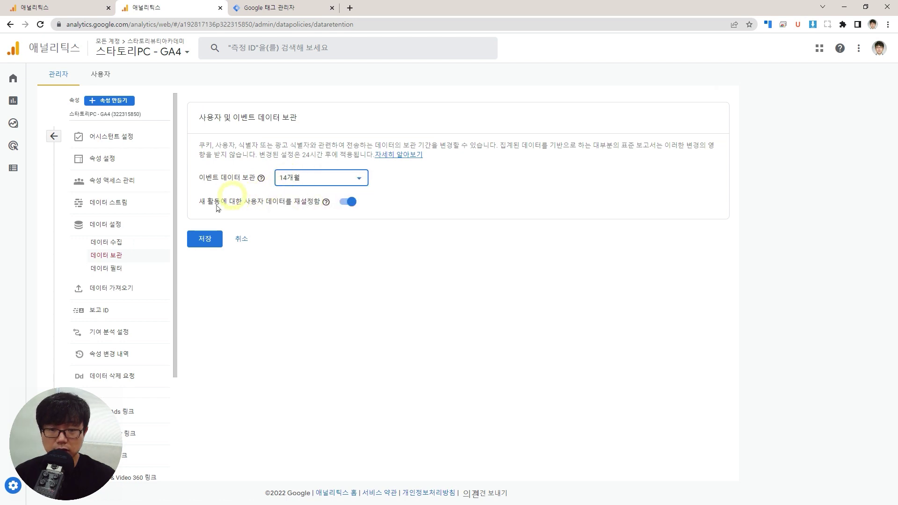
pyautogui.click(205, 241)
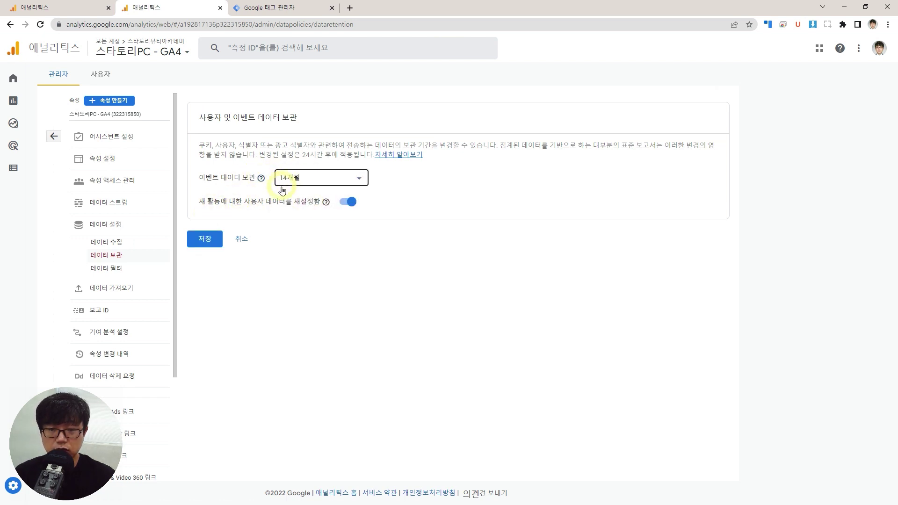
# - Check the property's data filters (데이터 필터) and look over the remaining property settings
pyautogui.click(124, 269)
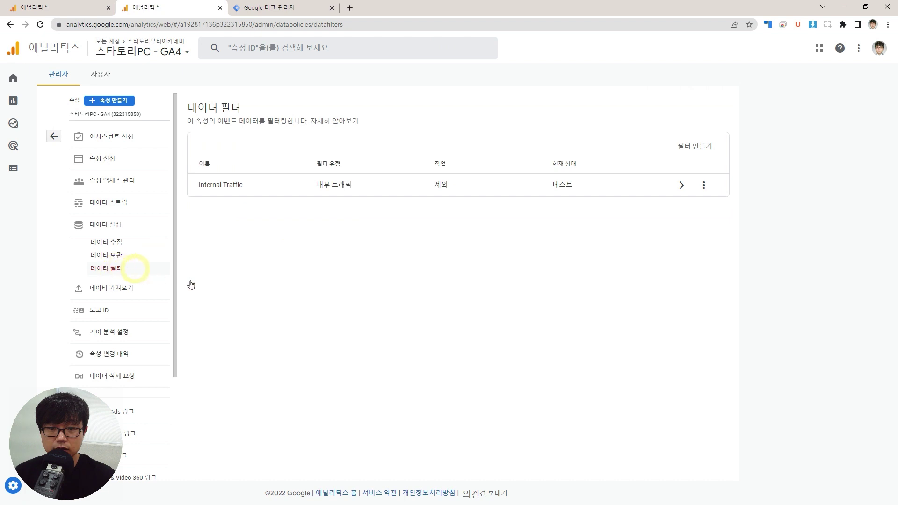
pyautogui.click(323, 314)
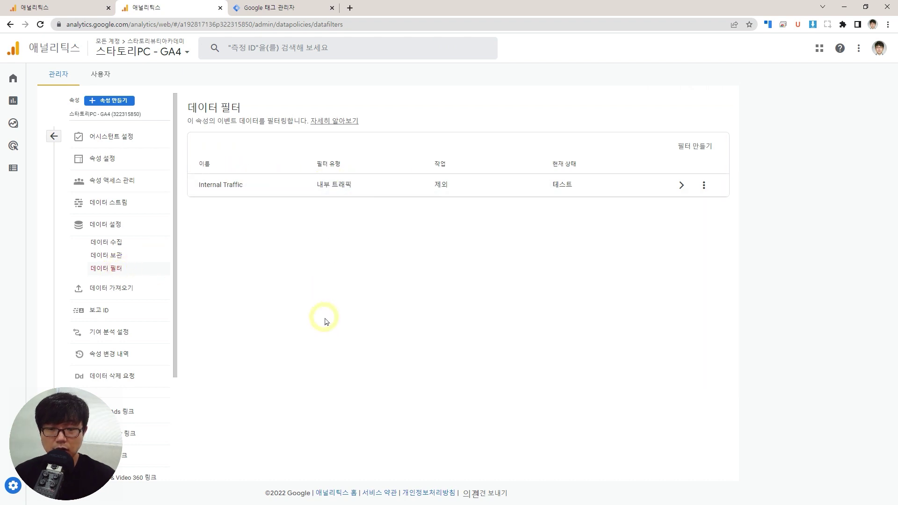
pyautogui.scroll(-1, 122, 285)
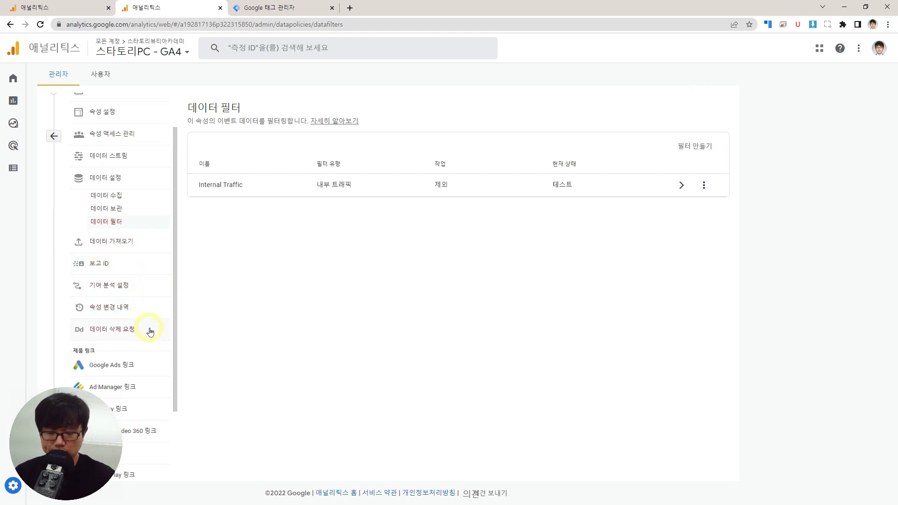
pyautogui.scroll(1, 150, 332)
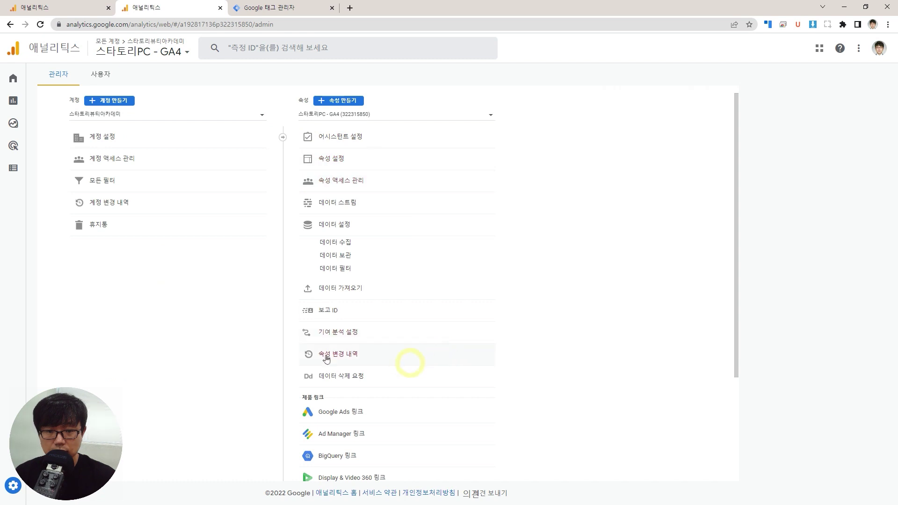
# - Look at the property's home overview and open its reports (보고서) section
pyautogui.click(15, 80)
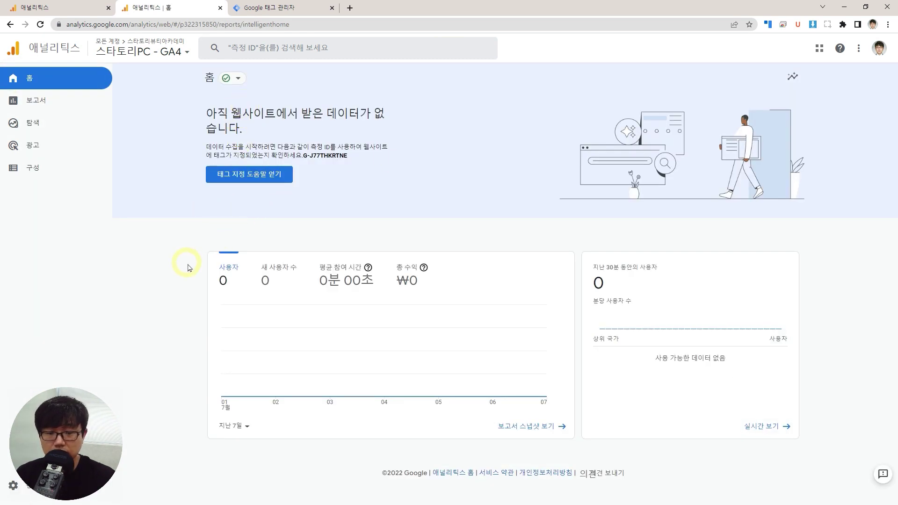
pyautogui.click(59, 105)
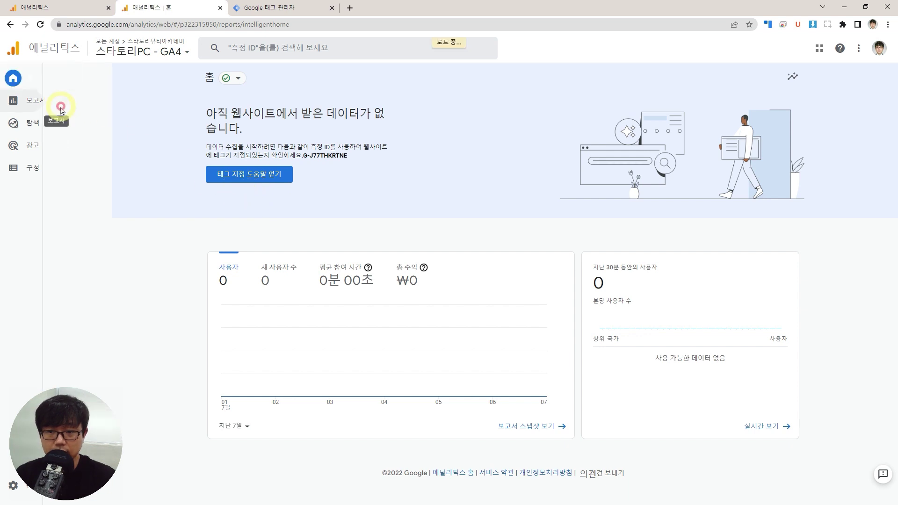